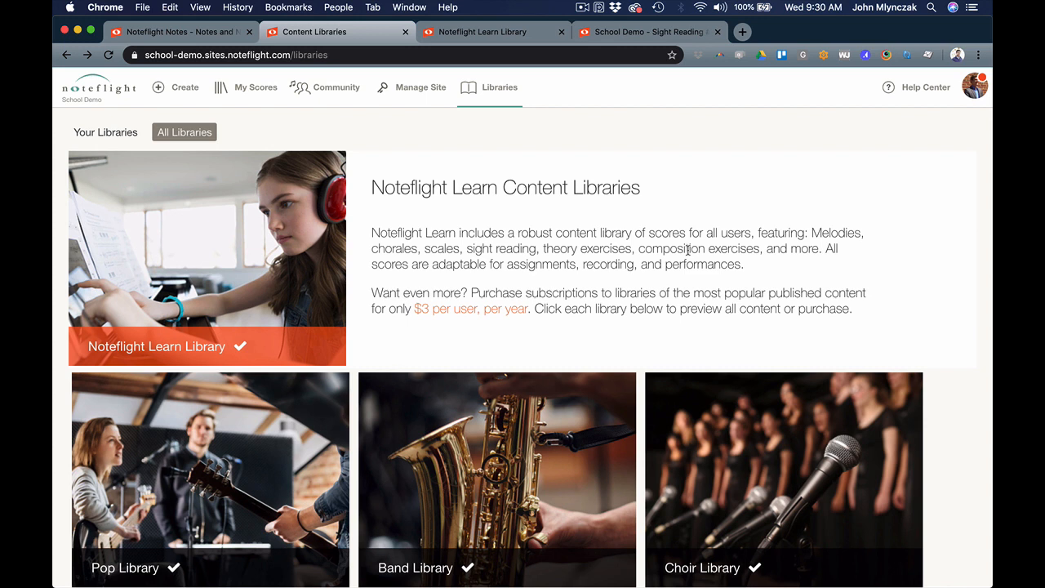
Open the Noteflight Learn Library catalog and show only its Sight Reading scores
left_click(277, 246)
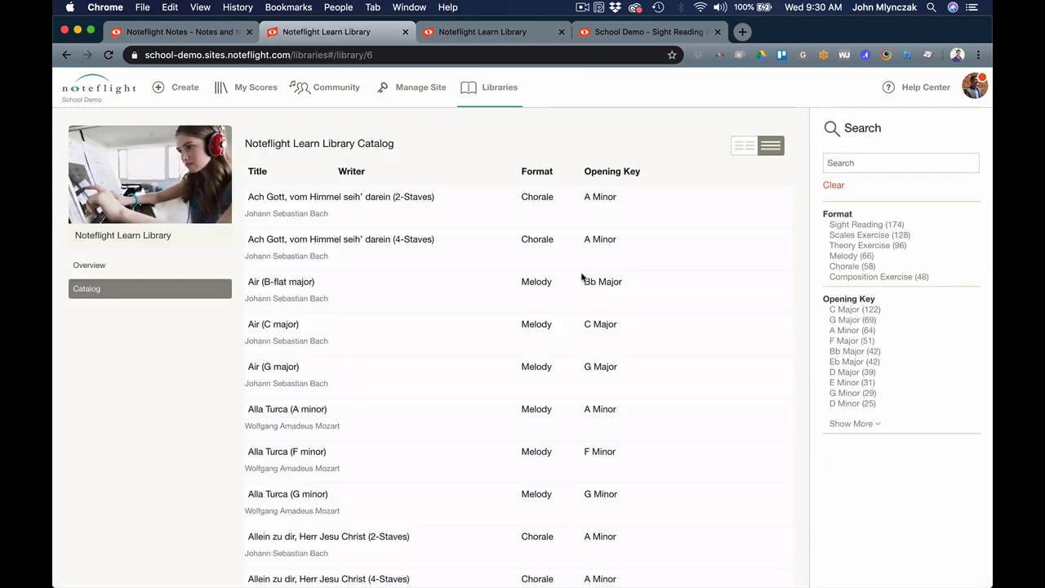
left_click(856, 225)
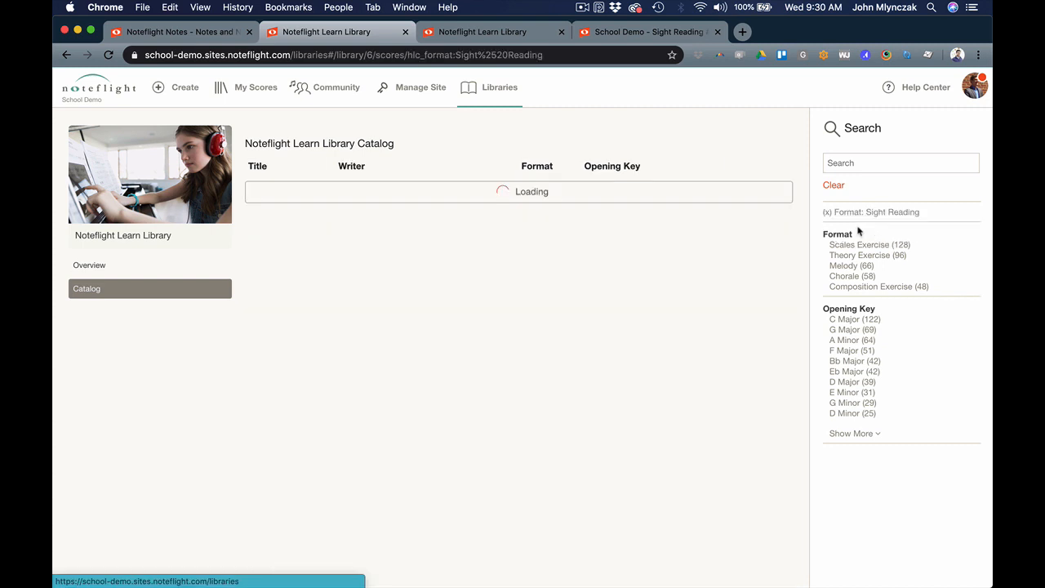
left_click(479, 37)
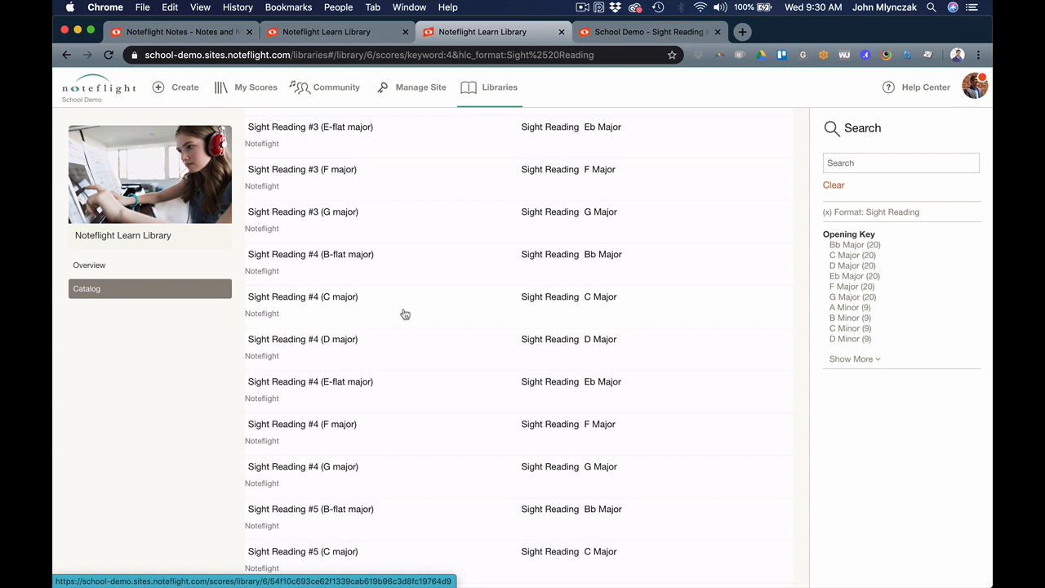
Find Sight Reading #4 (D major) in the catalog, open it and check out an editable copy
scroll(405, 314, "down", 10)
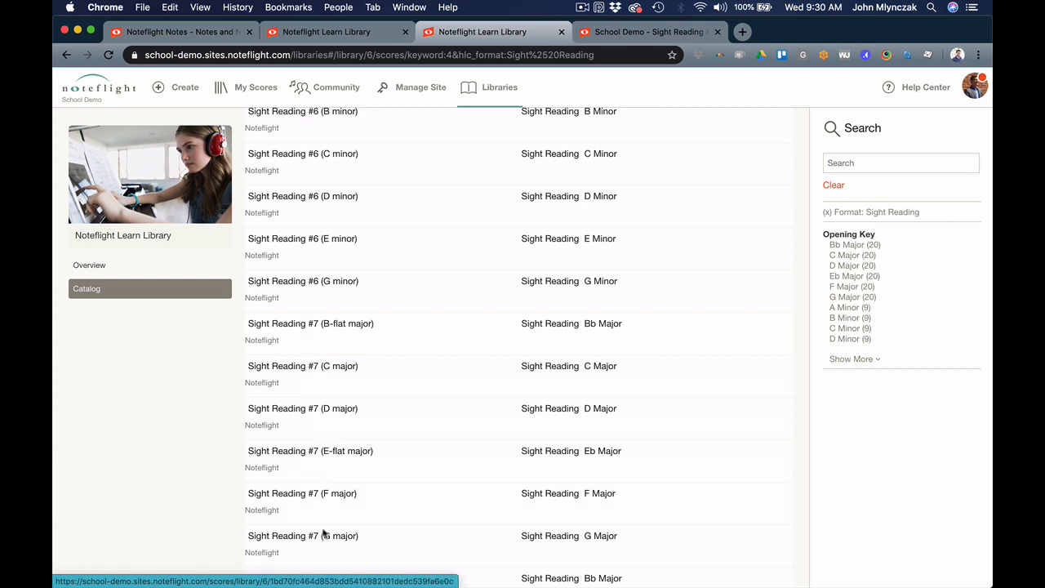
scroll(398, 483, "down", 1)
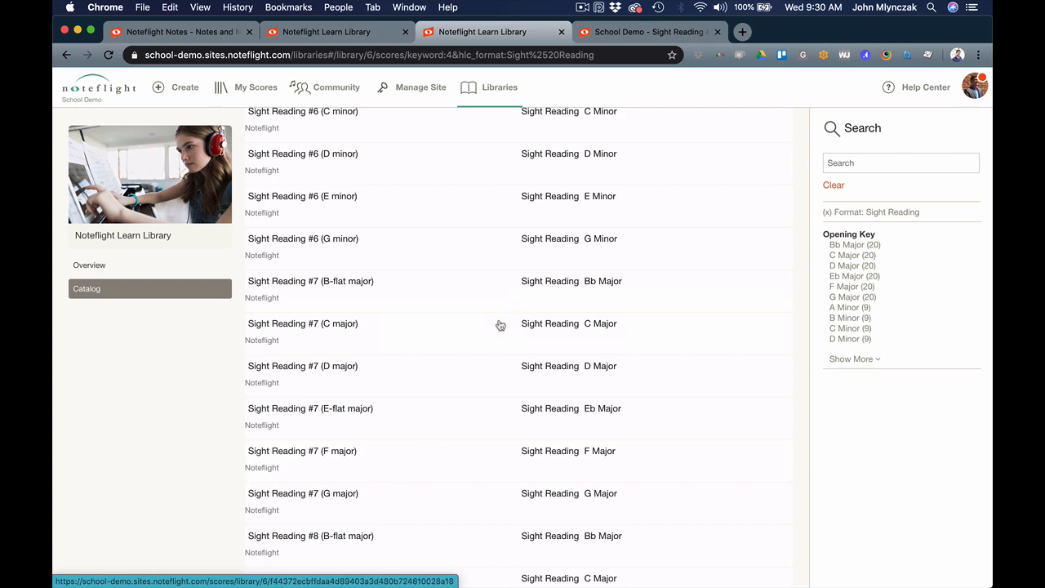
scroll(417, 357, "up", 10)
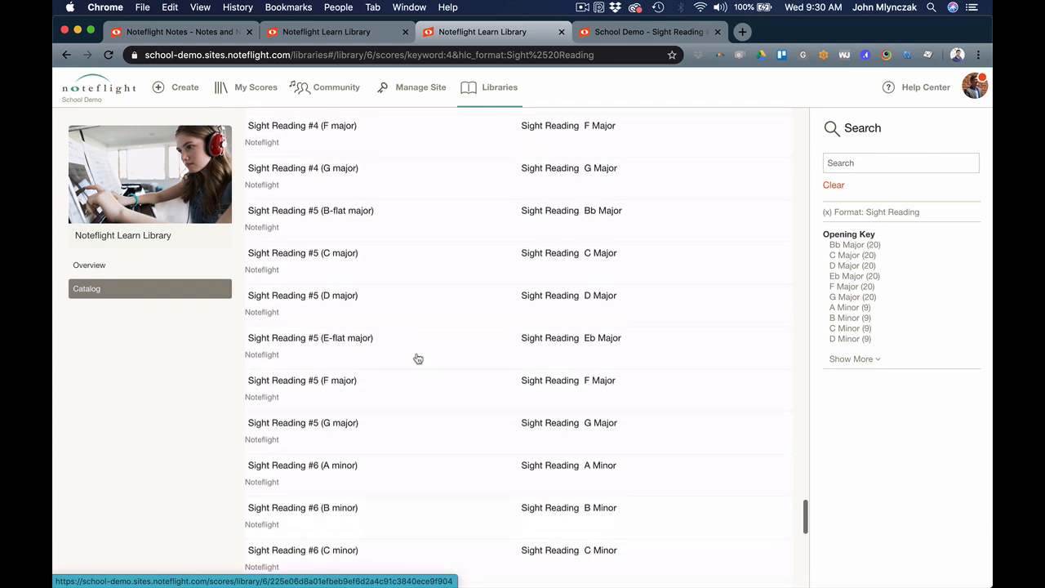
scroll(418, 357, "up", 1)
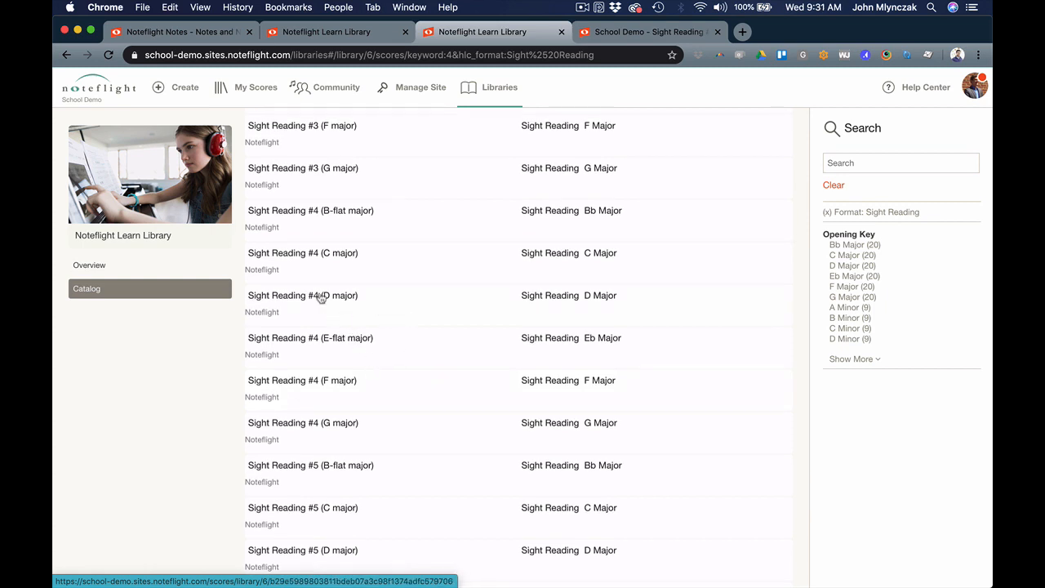
left_click(296, 302)
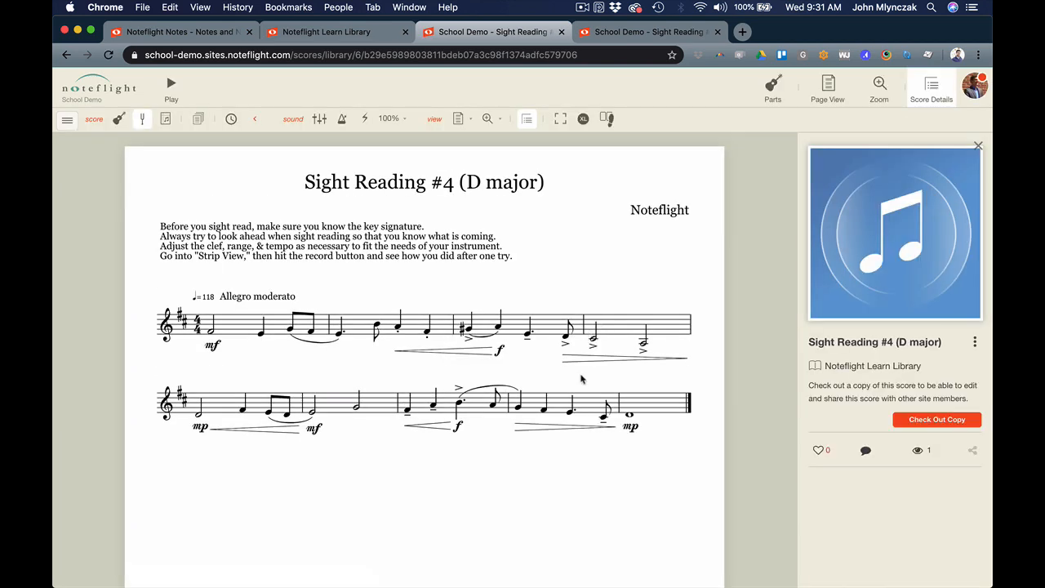
left_click(925, 421)
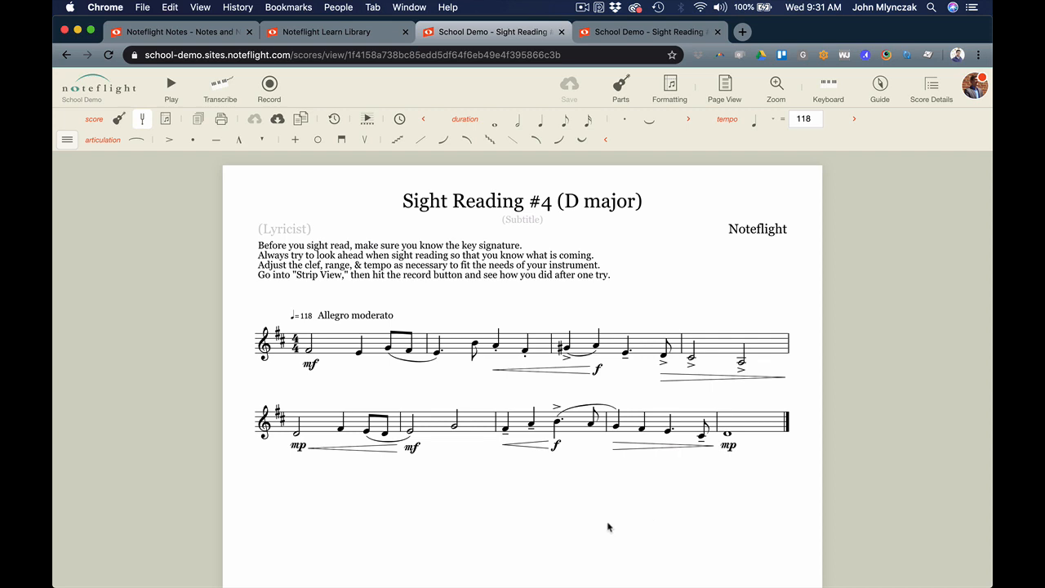
Change the score title to "Sight Reading #4 Eb"
left_click(601, 210)
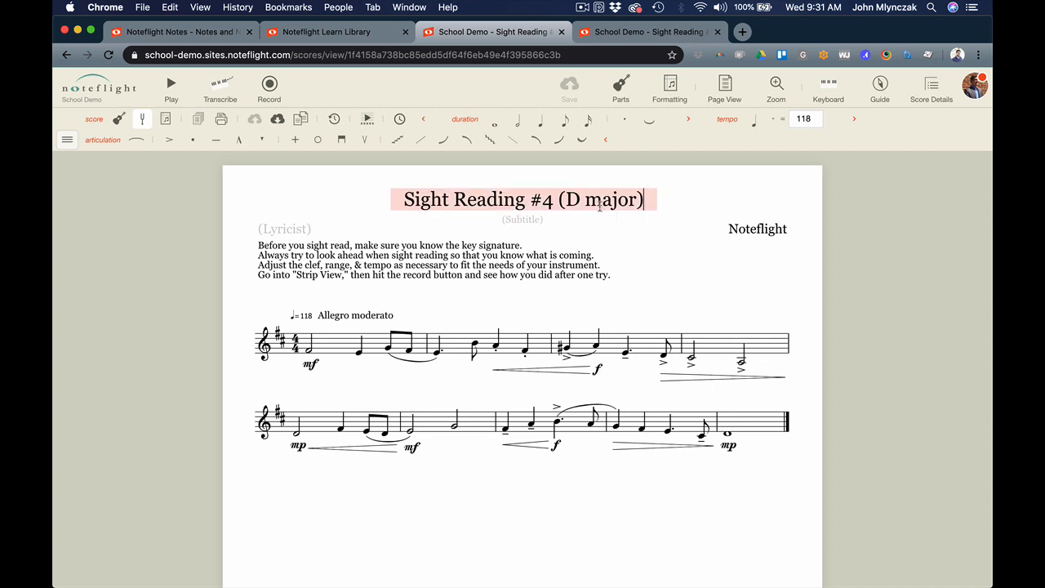
double_click(602, 204)
left_click(578, 202)
left_click_drag(558, 200, 661, 202)
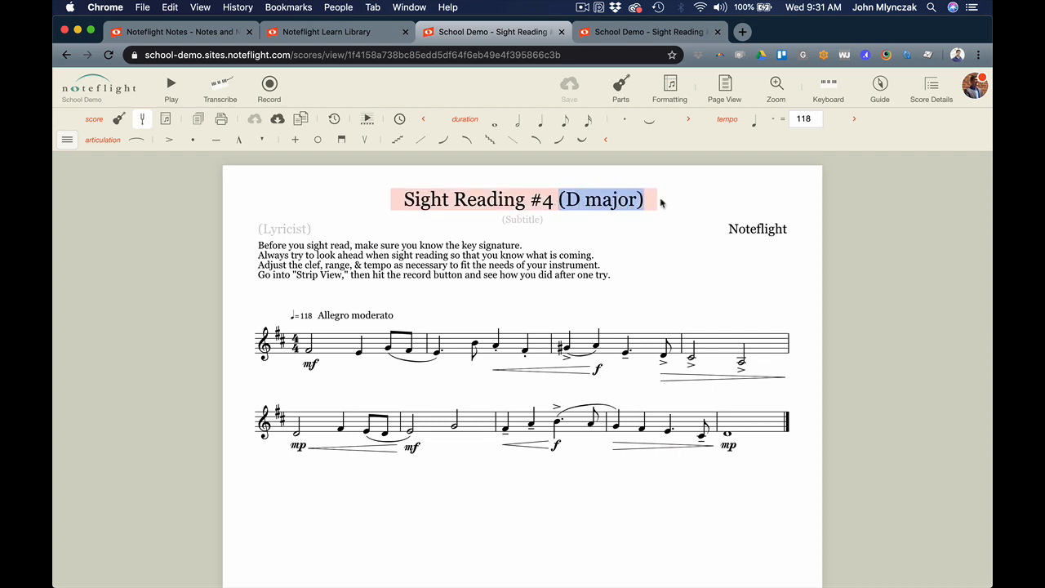
key("BackSpace")
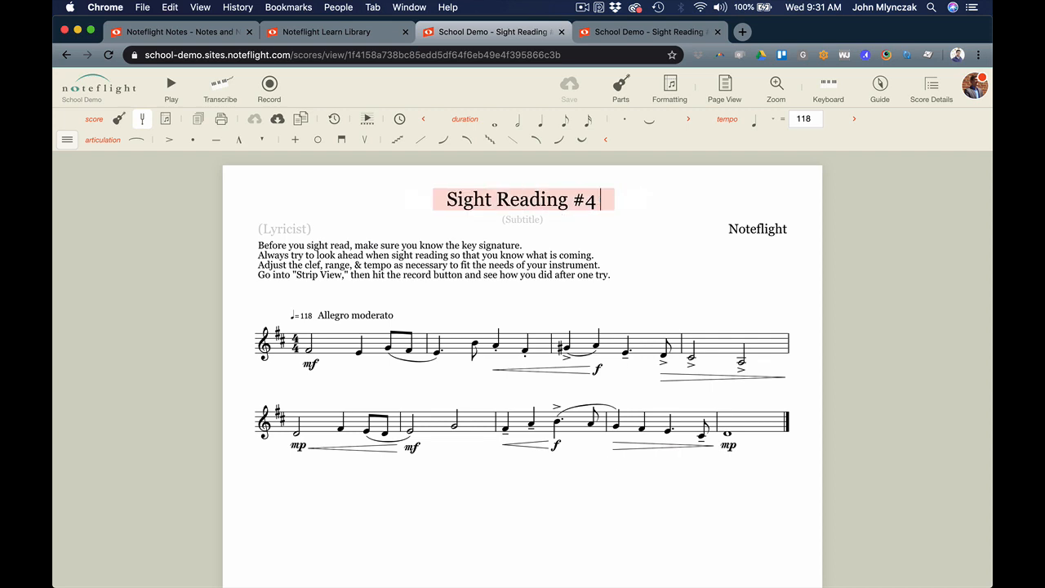
left_click(495, 519)
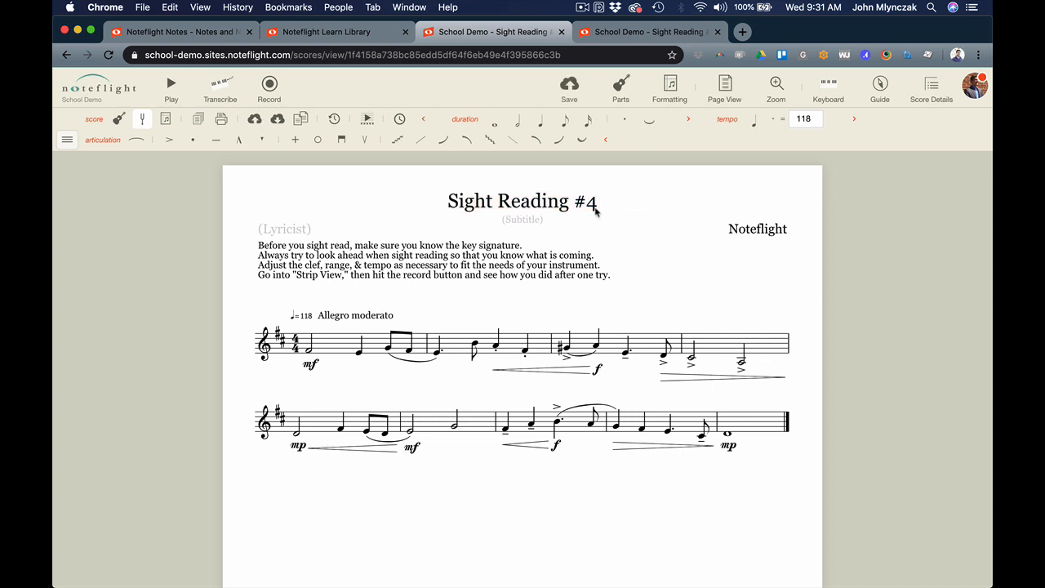
left_click(601, 201)
type("Eb")
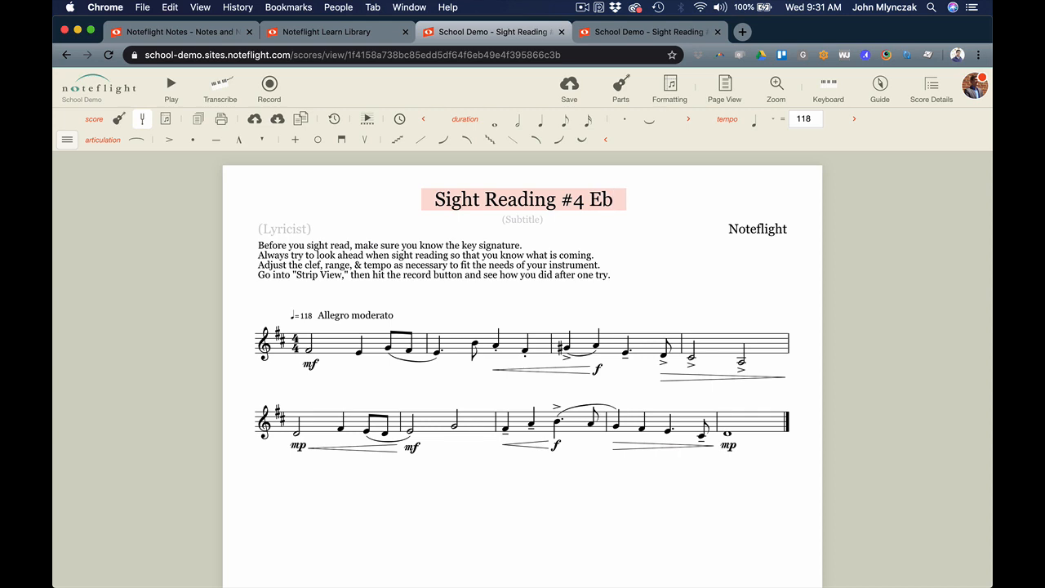
left_click(540, 495)
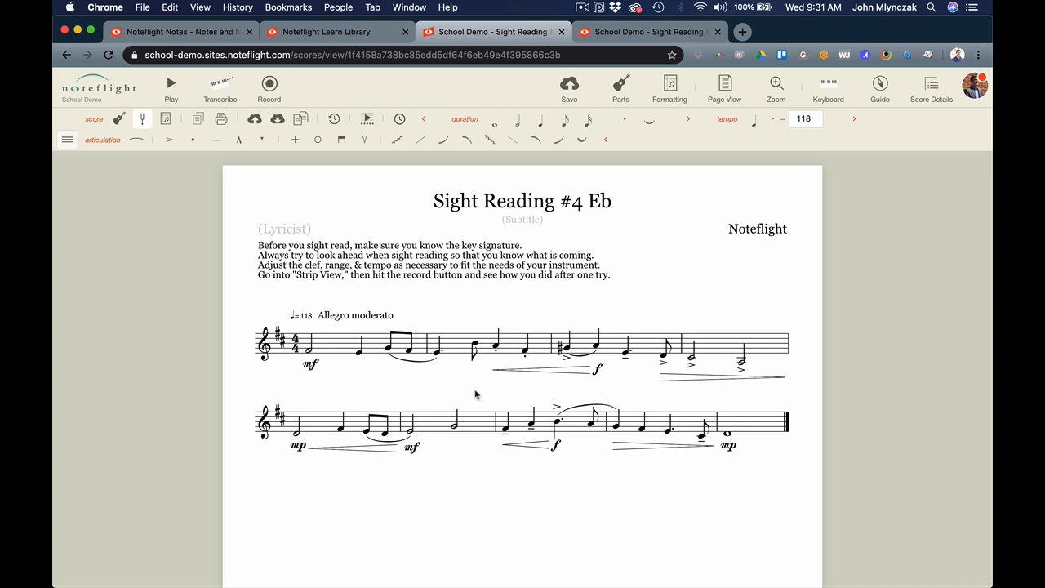
Transpose the whole score up a minor 2nd, changing the key signatures with it
key("super+a")
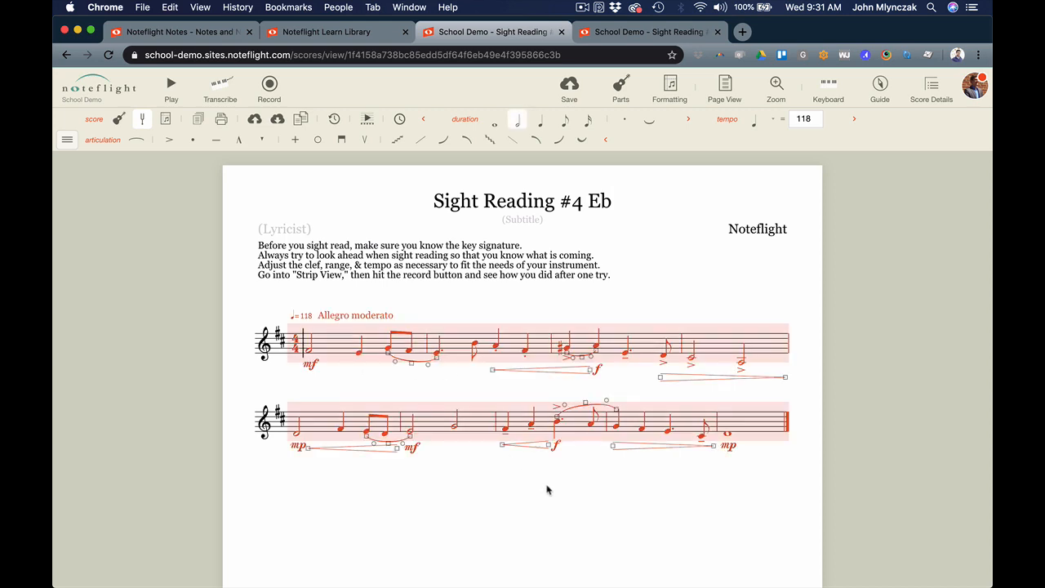
left_click(68, 141)
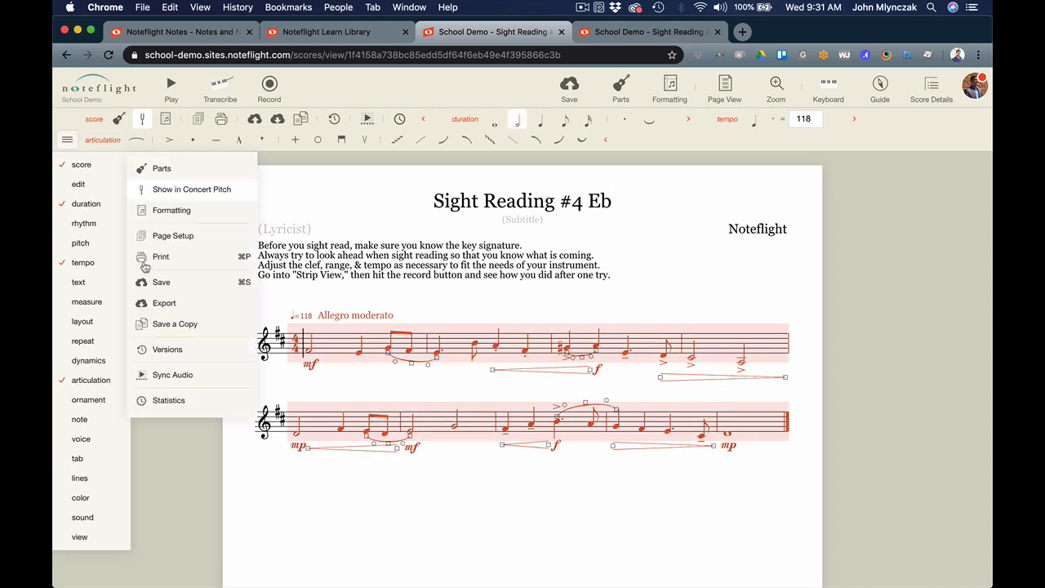
mouse_move(90, 203)
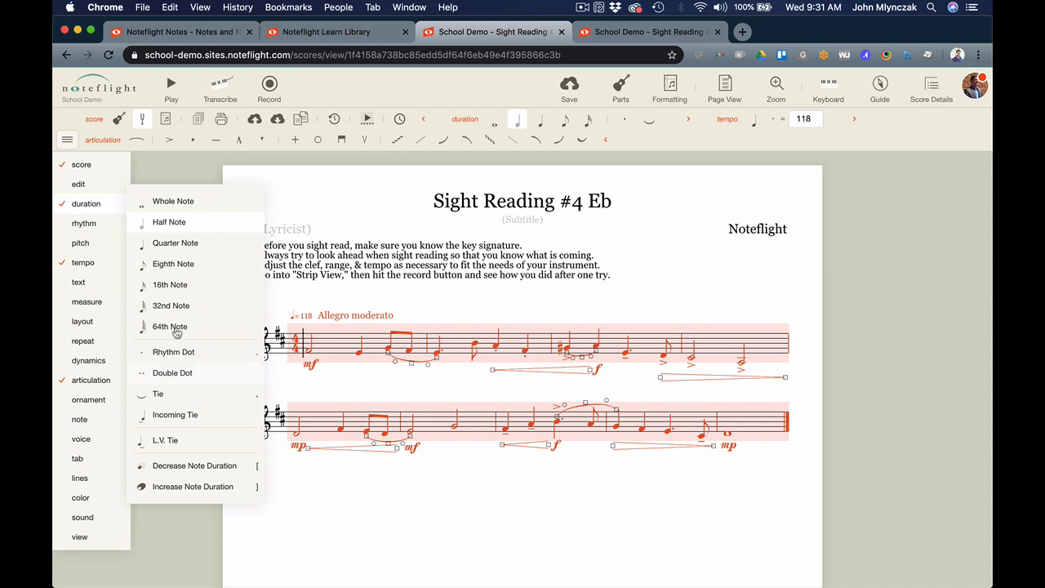
left_click(80, 248)
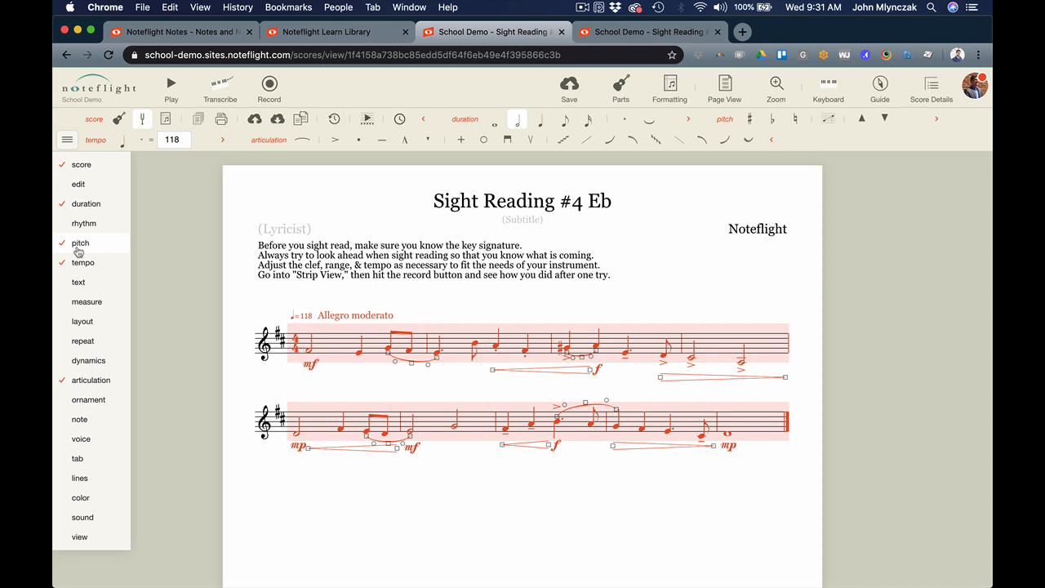
mouse_move(104, 254)
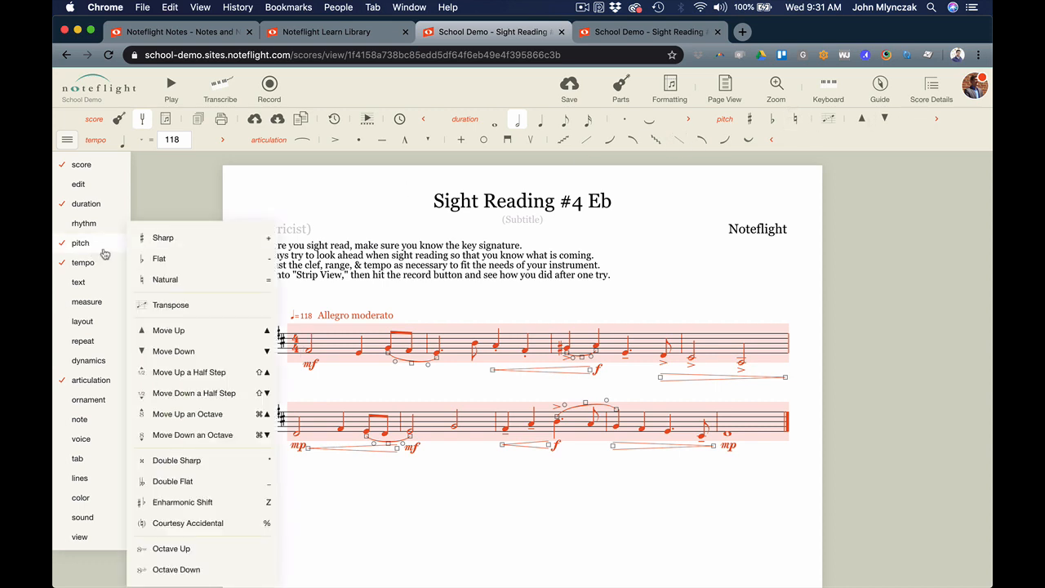
left_click(170, 305)
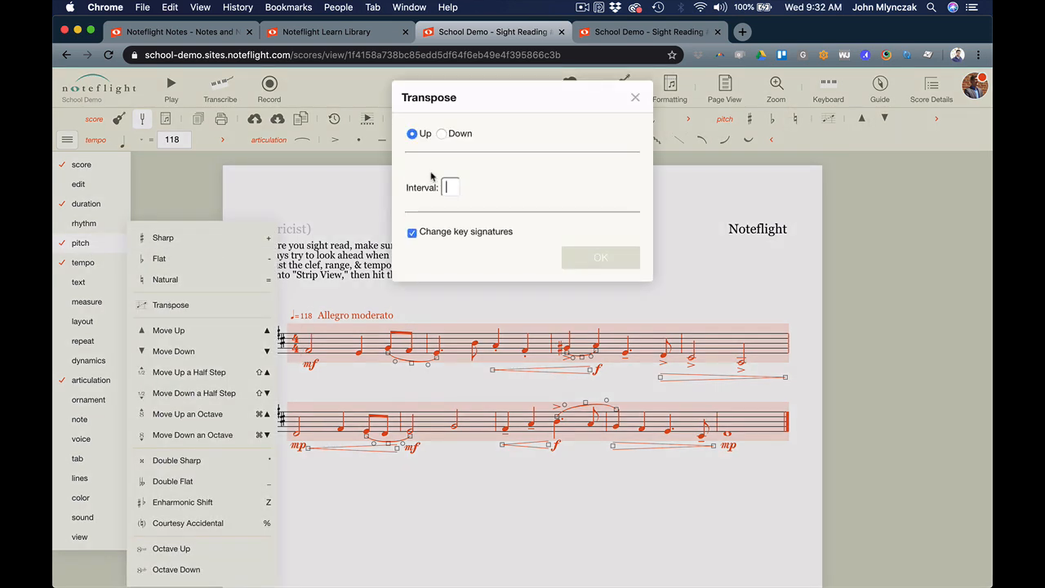
type("2")
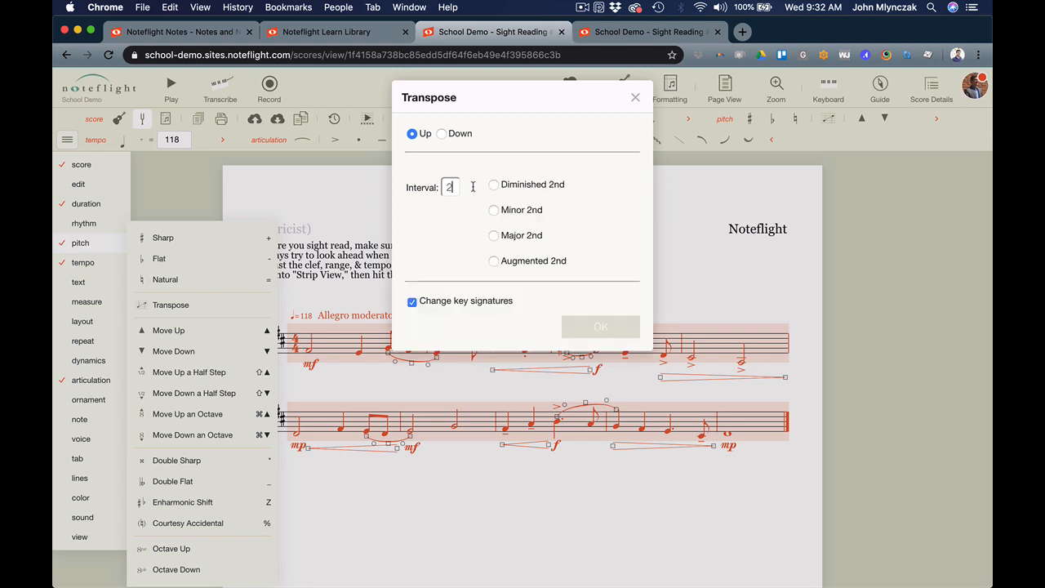
left_click(494, 210)
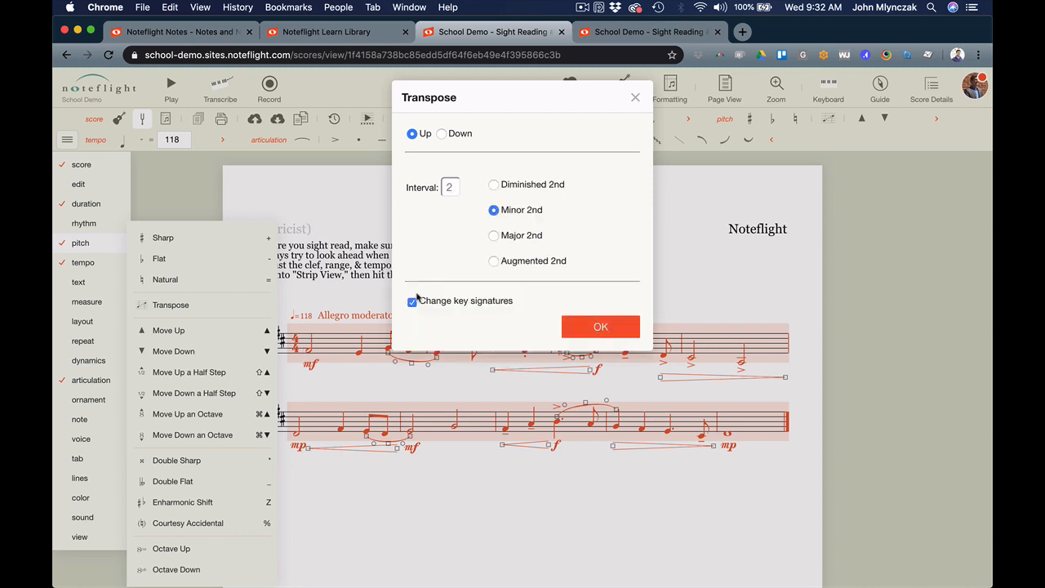
left_click(598, 327)
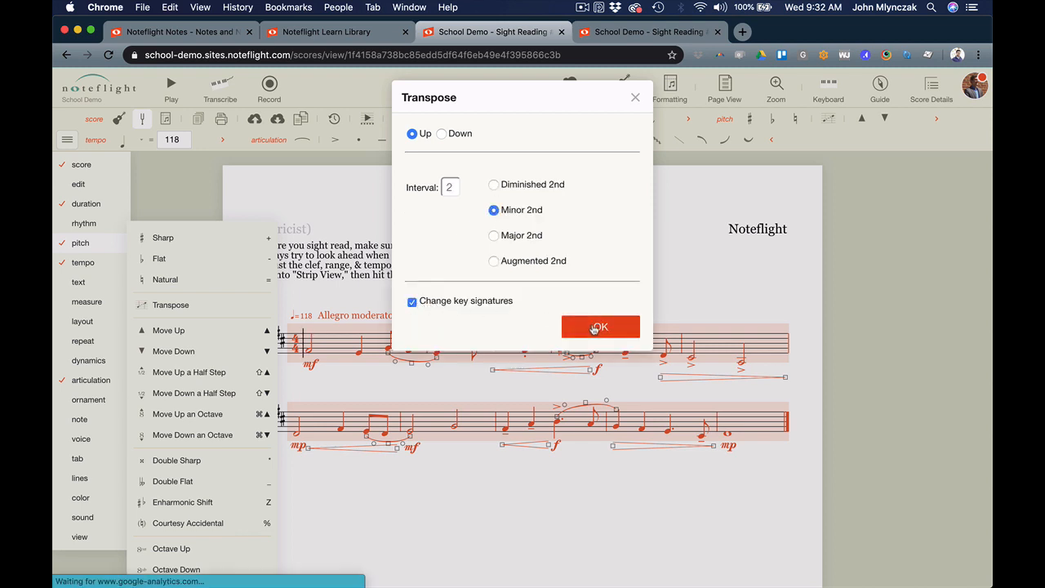
left_click(63, 143)
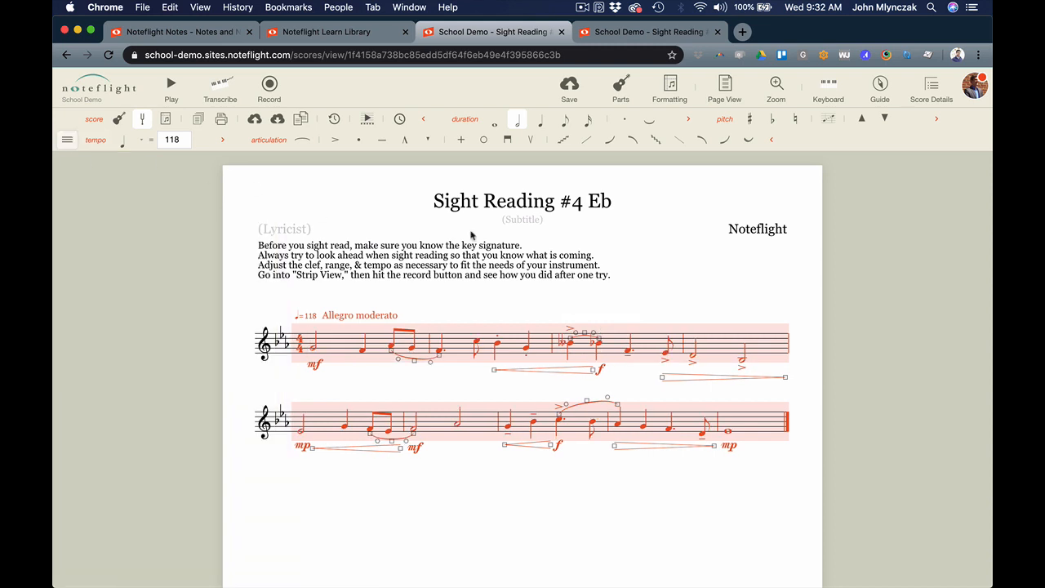
left_click(717, 295)
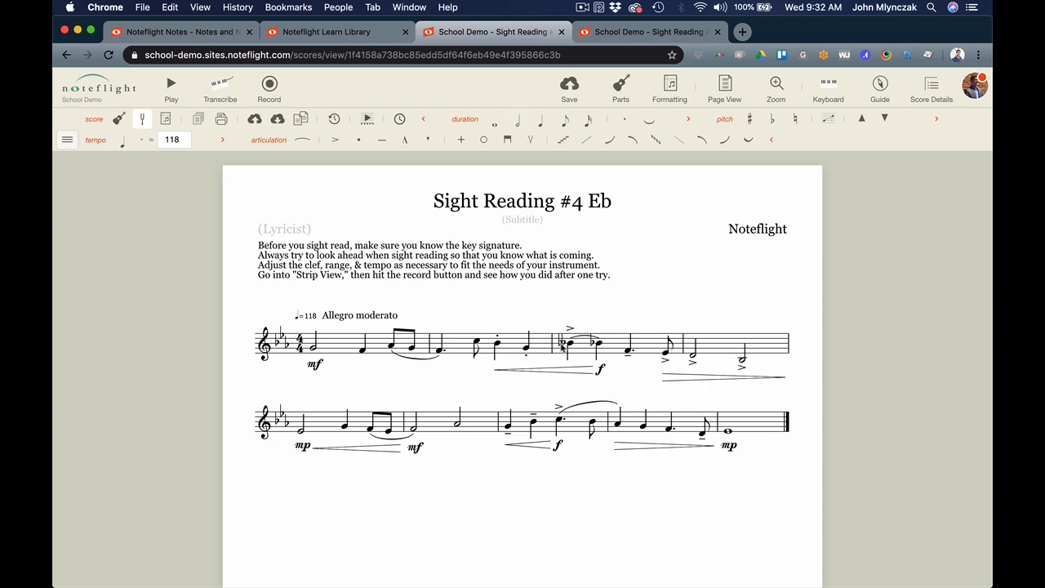
Turn the system volume down and respell the double-flat first note of measure 3 as A natural
left_click(569, 348)
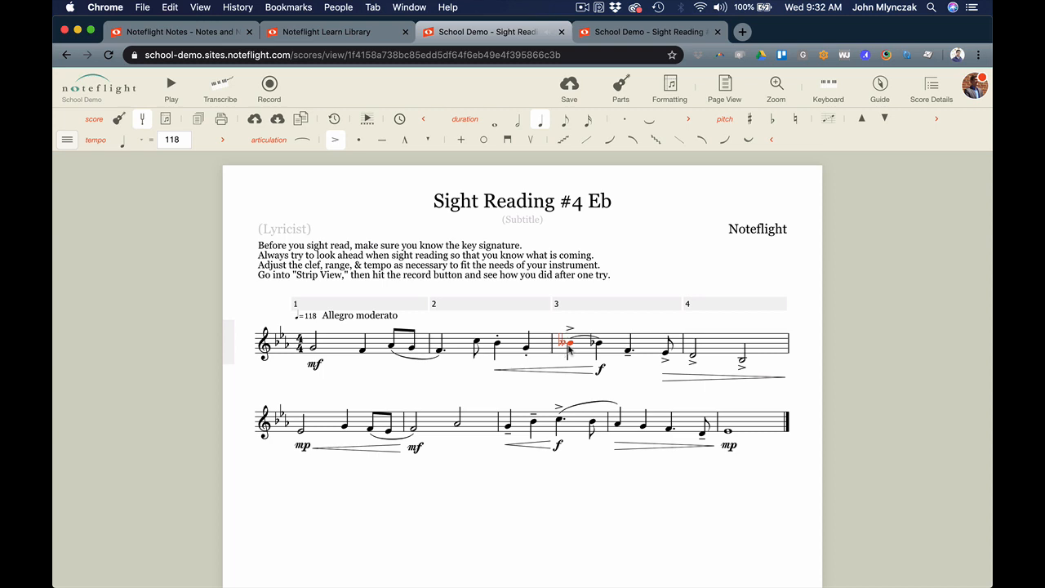
key("XF86AudioLowerVolume")
key("XF86AudioLowerVolume")
key("XF86AudioLowerVolume")
key("XF86AudioLowerVolume")
key("XF86AudioLowerVolume")
key("XF86AudioLowerVolume")
key("XF86AudioLowerVolume")
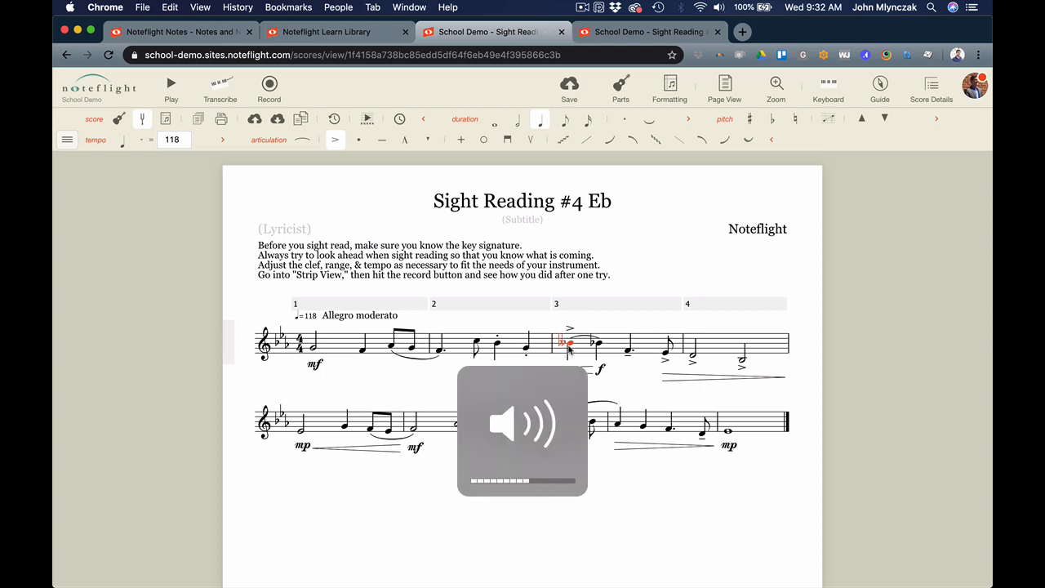
key("Down")
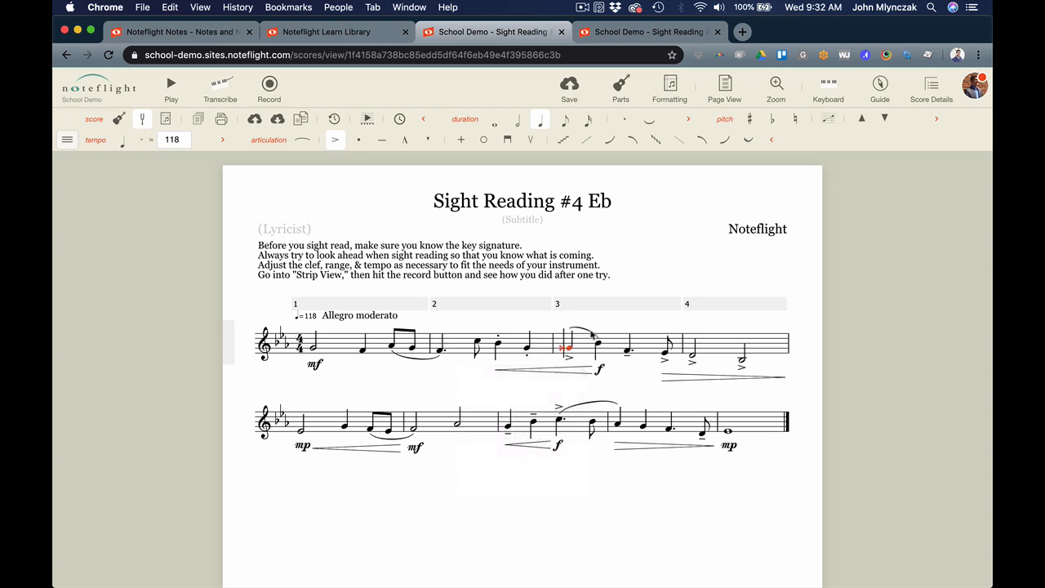
key("Down")
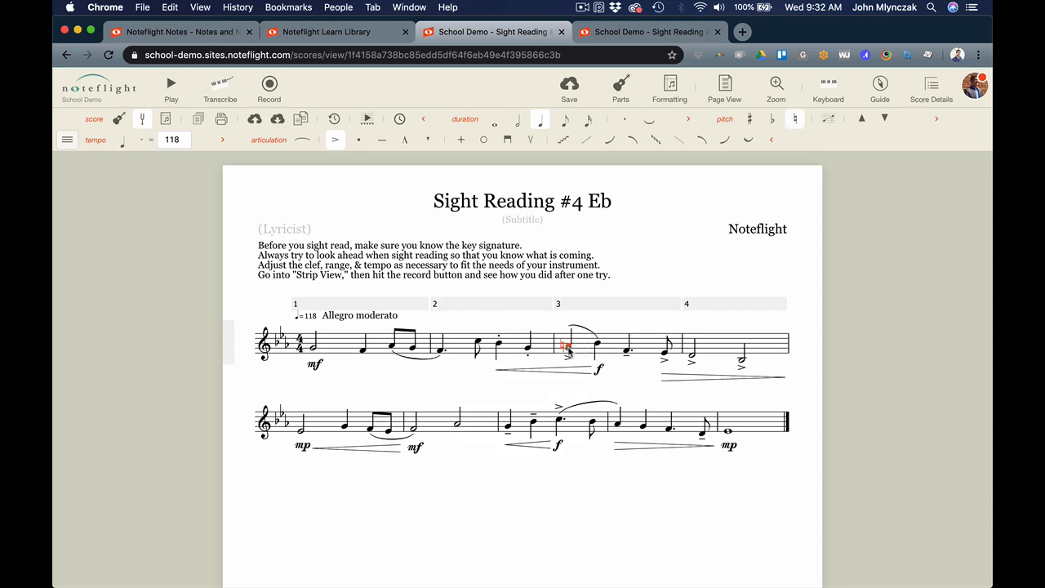
left_click(729, 497)
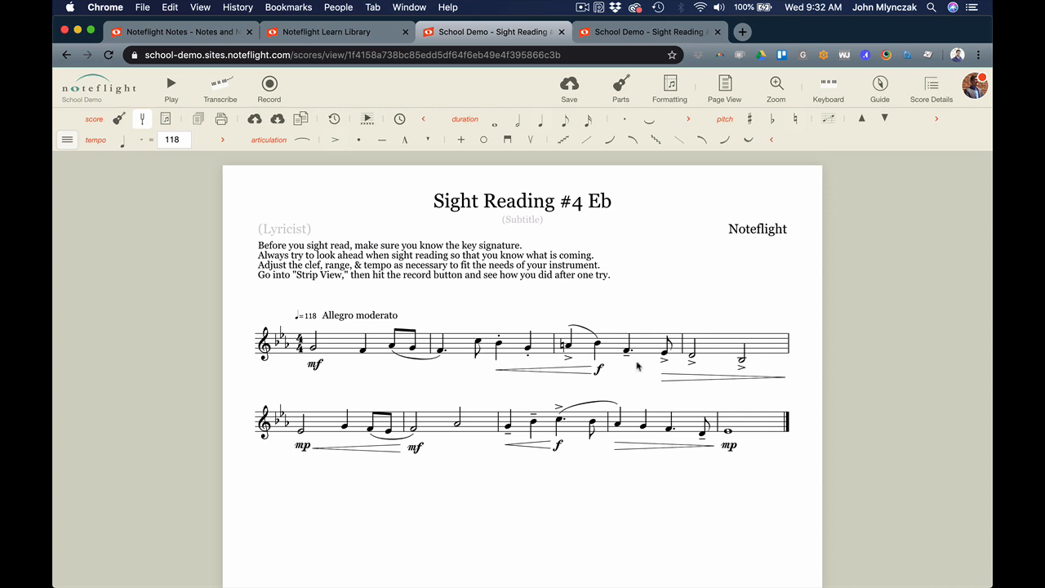
Save the score and change the Piano part's instrument to Trumpet in Bb
left_click(566, 96)
left_click(618, 85)
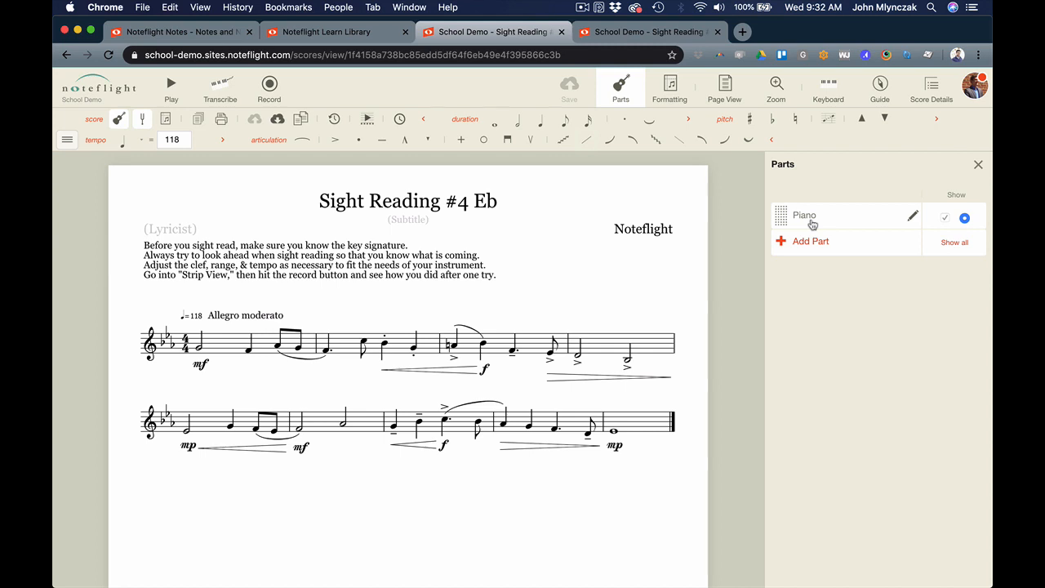
left_click(912, 215)
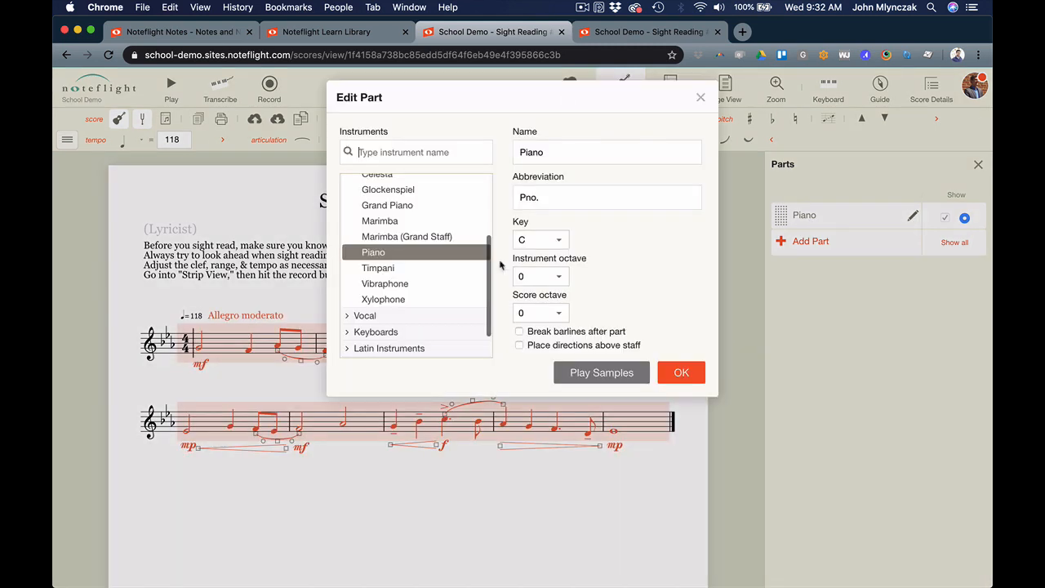
left_click(405, 153)
type("tru")
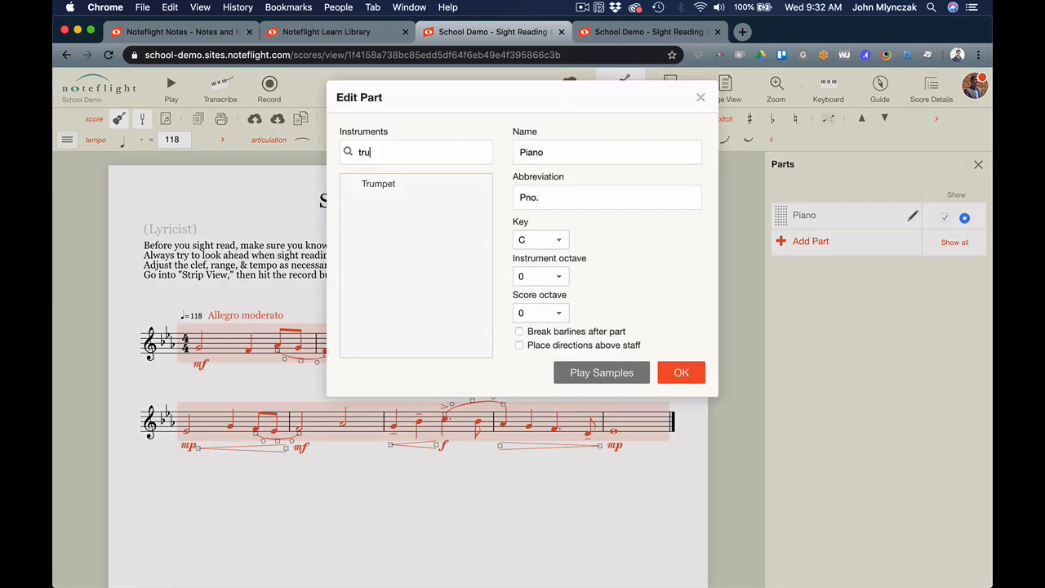
left_click(384, 190)
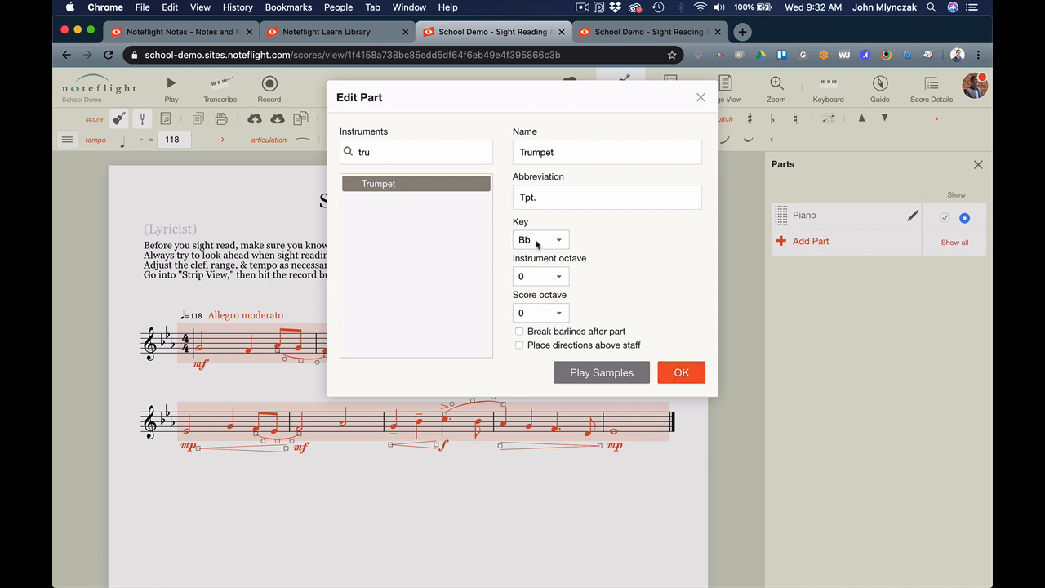
left_click(683, 372)
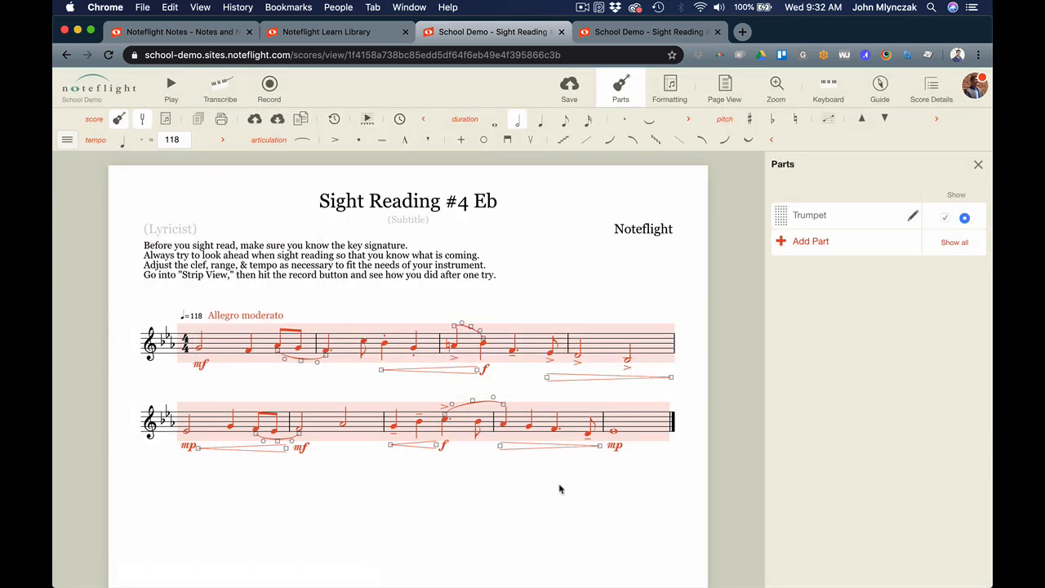
left_click(553, 519)
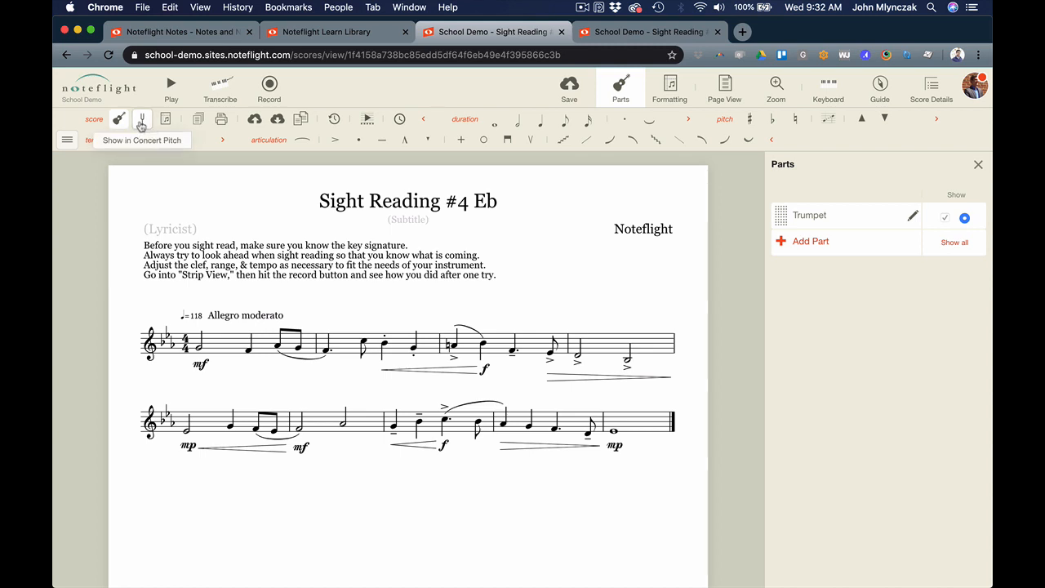
Switch the score display from concert pitch to the trumpet's transposed pitch
left_click(142, 122)
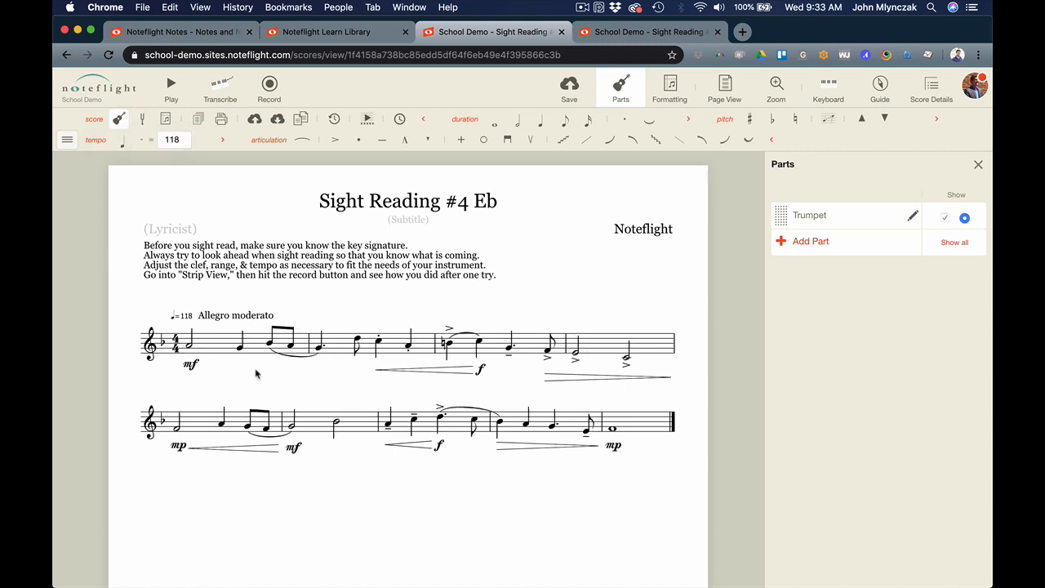
left_click(142, 121)
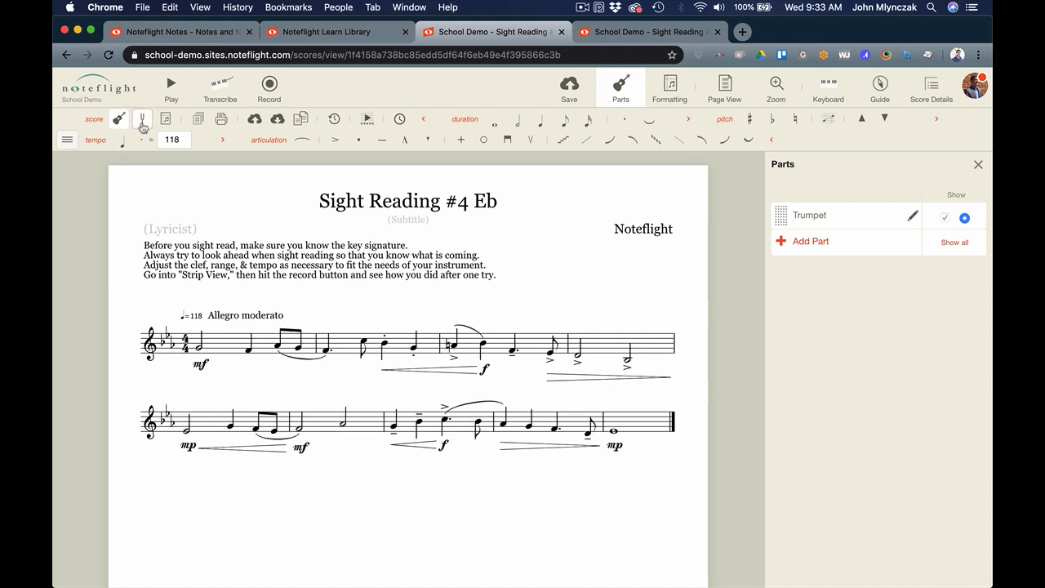
left_click(142, 121)
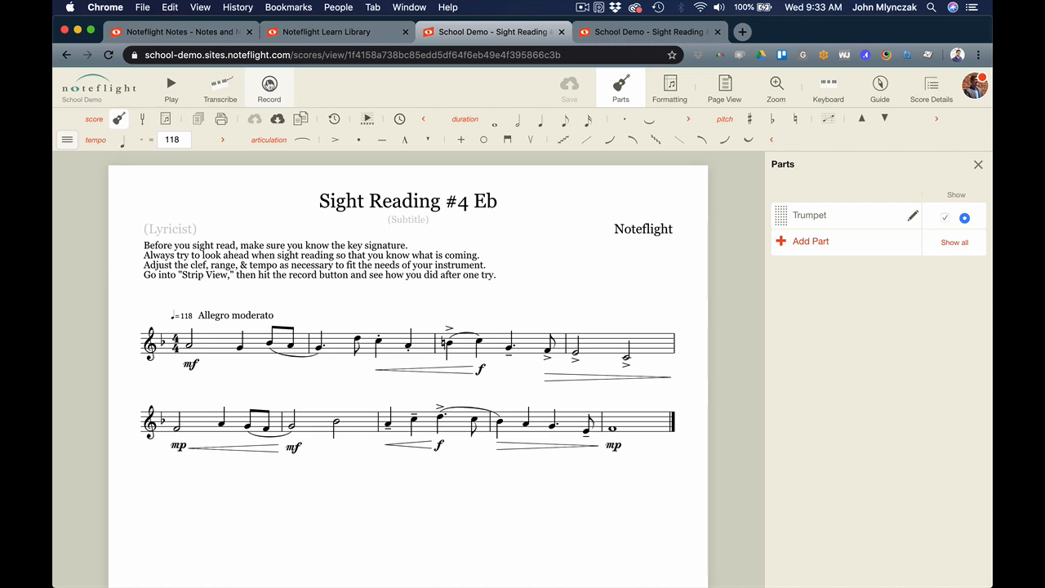
Record a live audio track of the whole piece for the Trumpet part and save the score
left_click(269, 85)
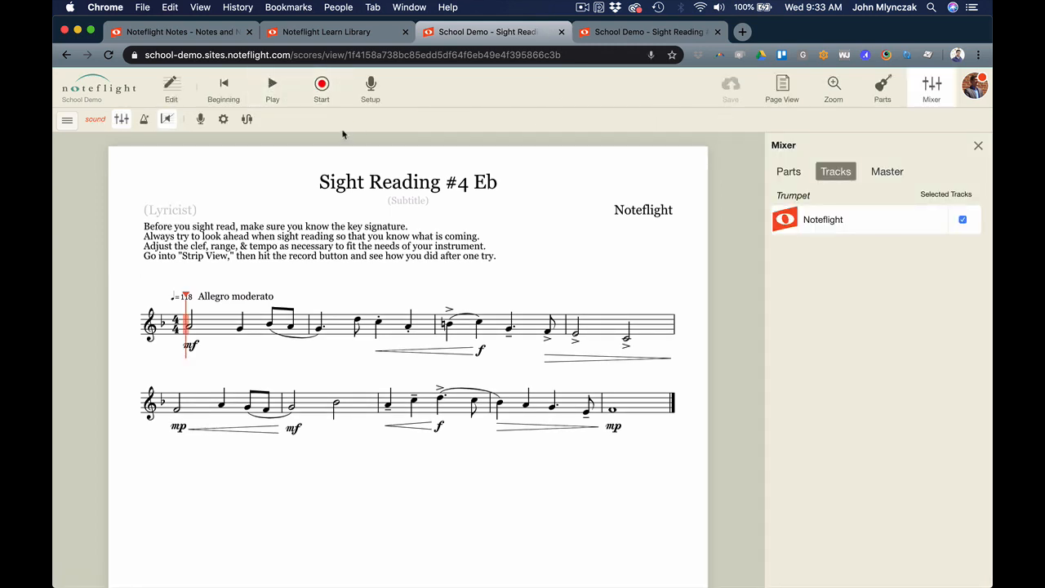
left_click(323, 89)
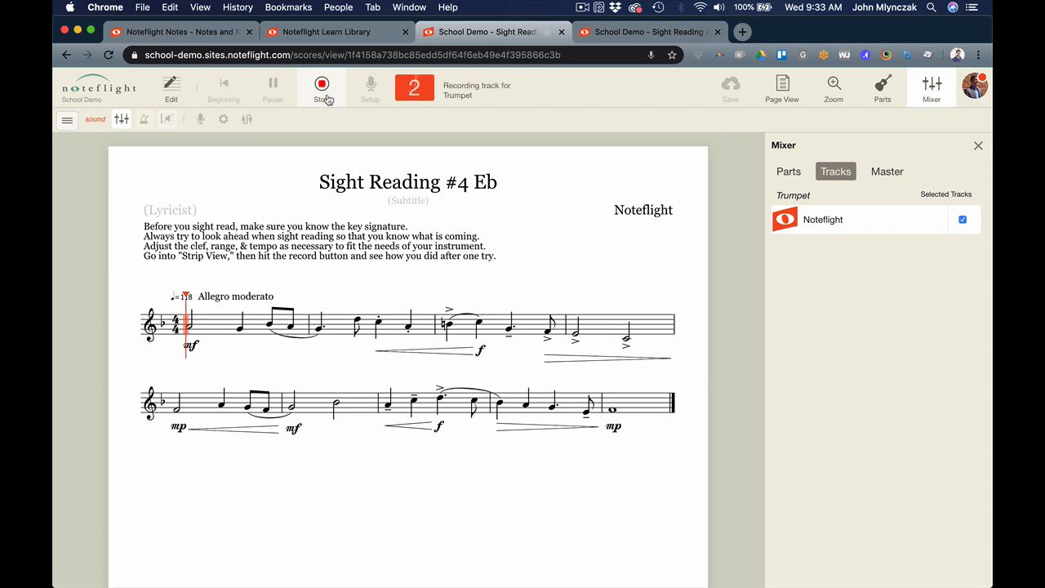
key("XF86AudioRaiseVolume")
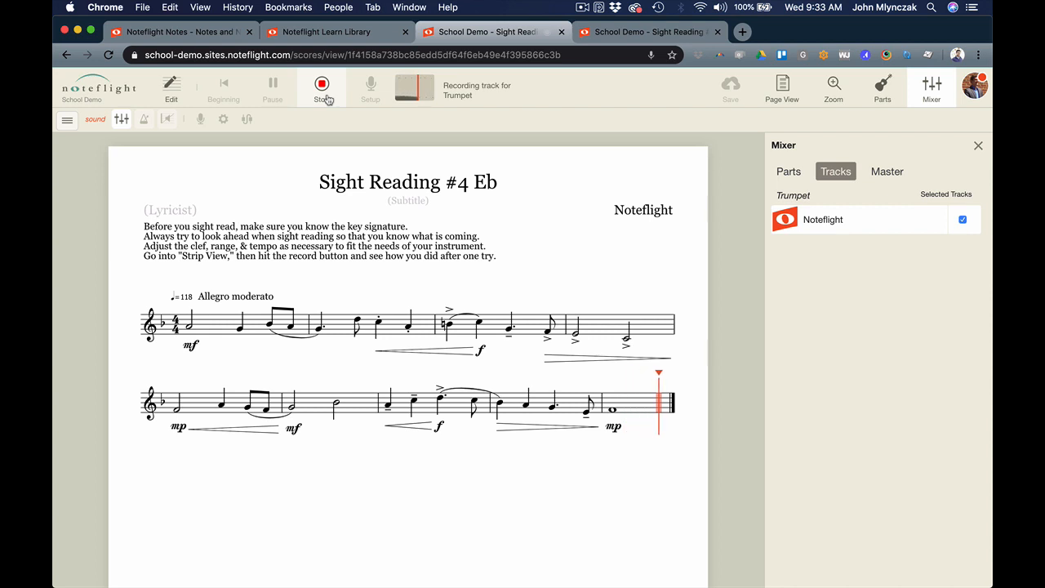
left_click(324, 90)
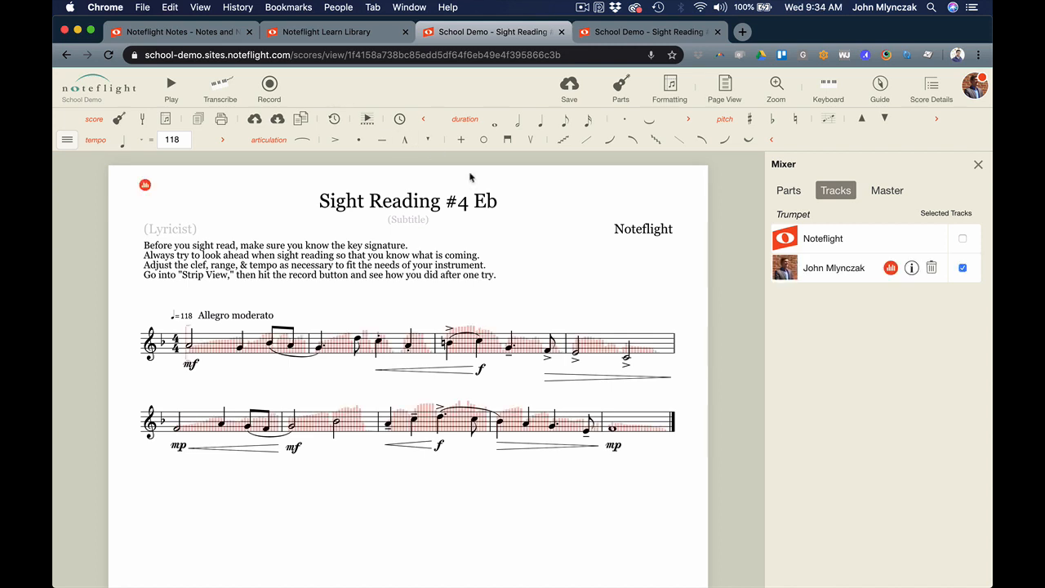
left_click(572, 86)
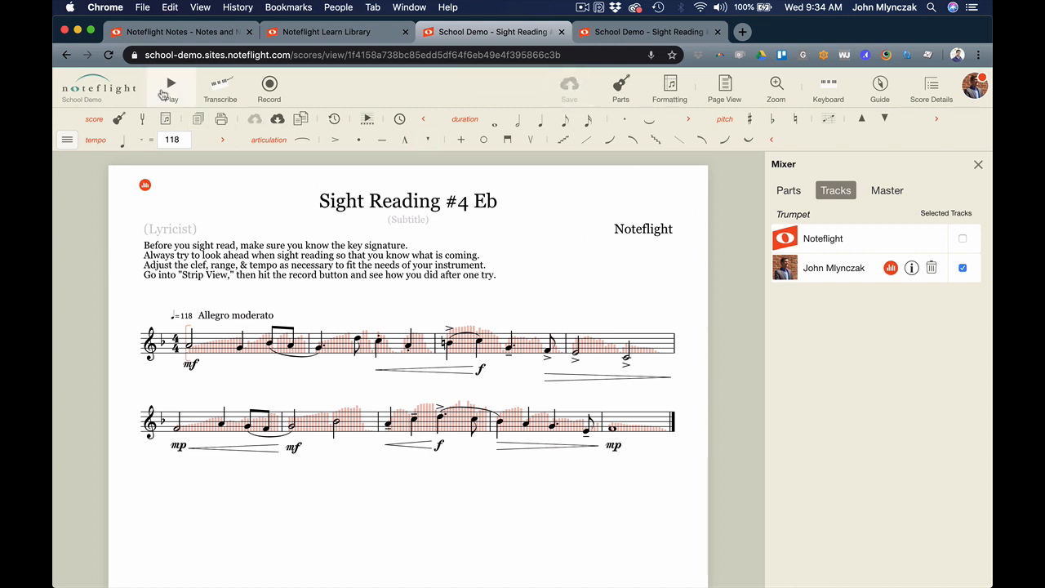
Play back the recorded track on its own, and again with the Noteflight track enabled alongside it
left_click(167, 88)
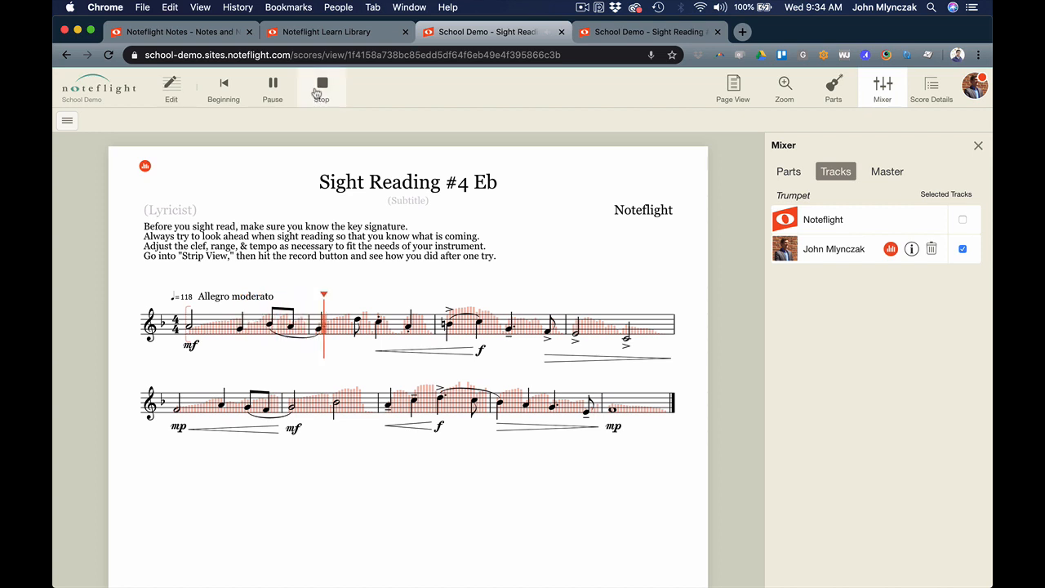
key("space")
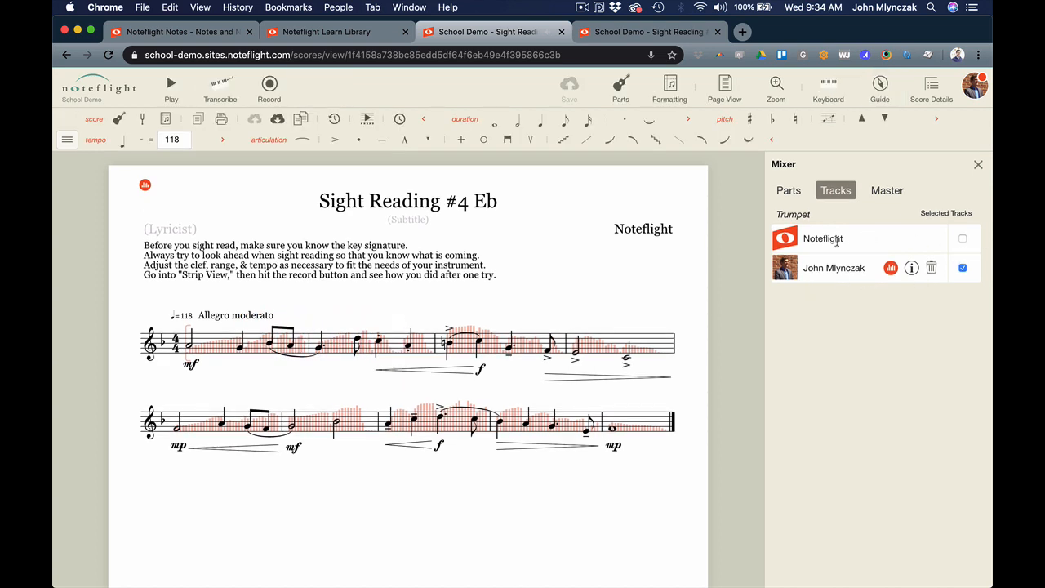
left_click(964, 239)
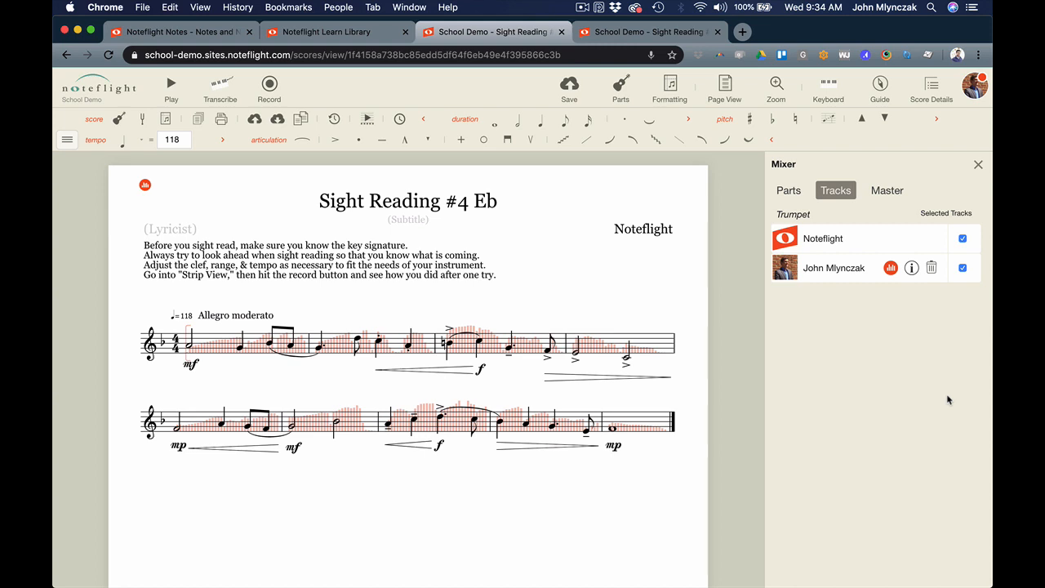
key("space")
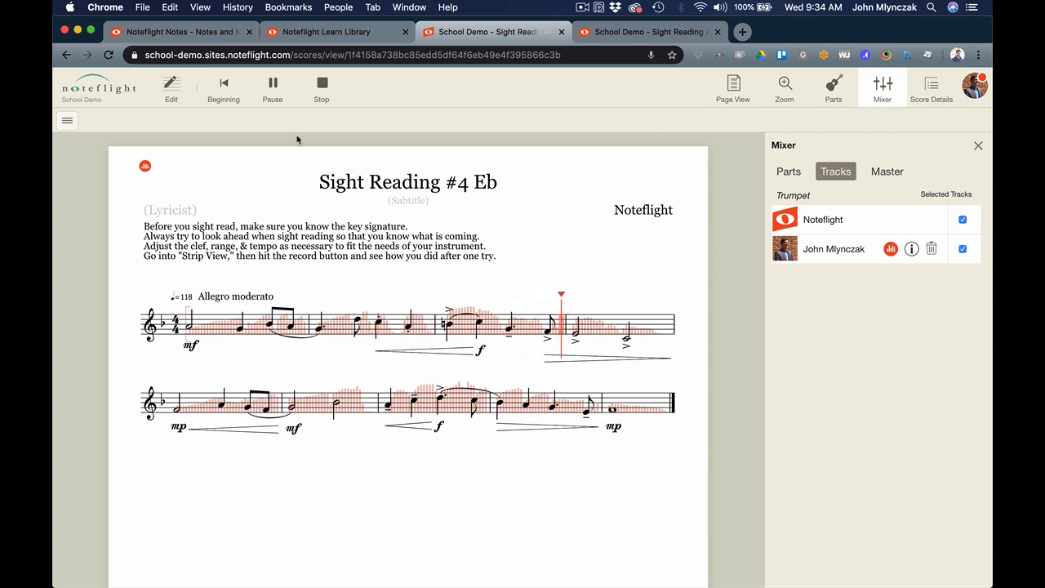
key("space")
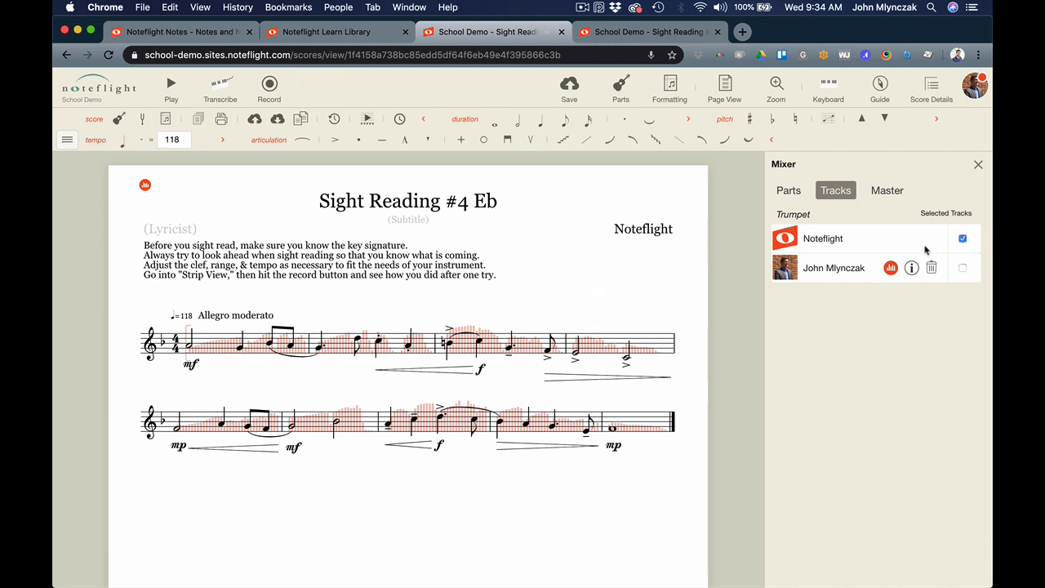
Play the Noteflight track alone, and the recorded track alone for comparison
left_click(169, 87)
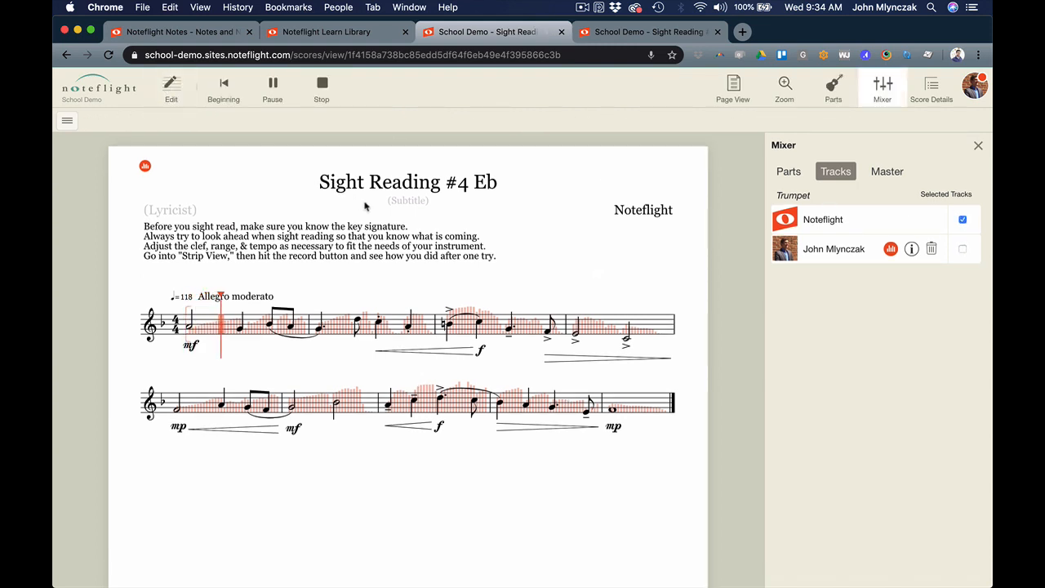
left_click(322, 84)
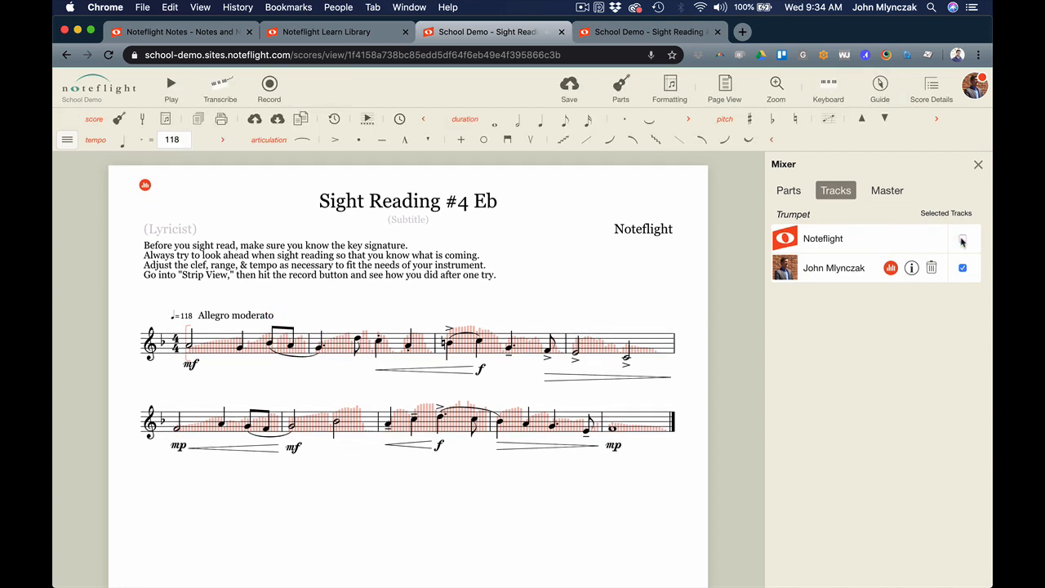
left_click(174, 88)
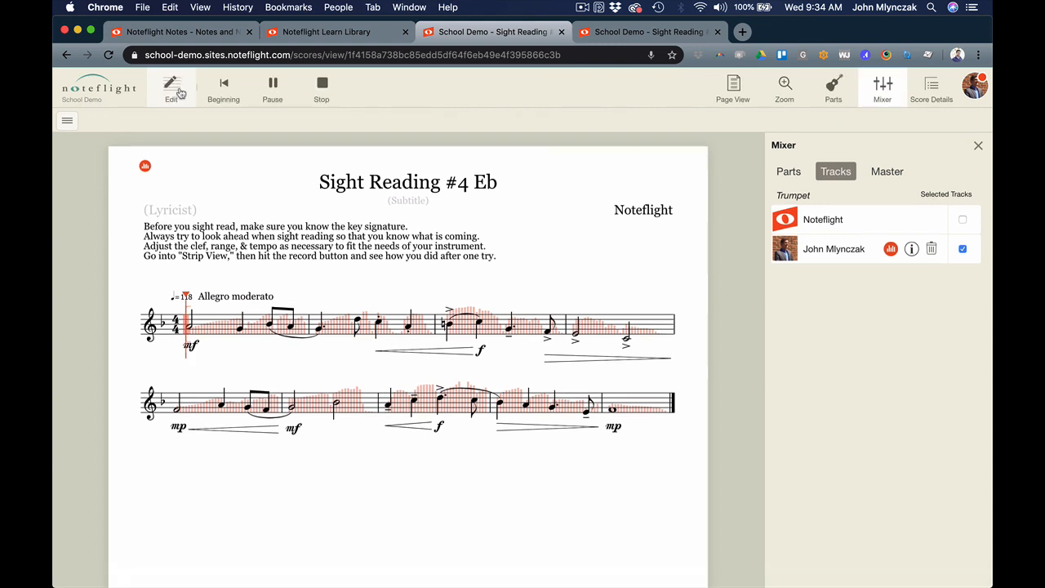
left_click(323, 98)
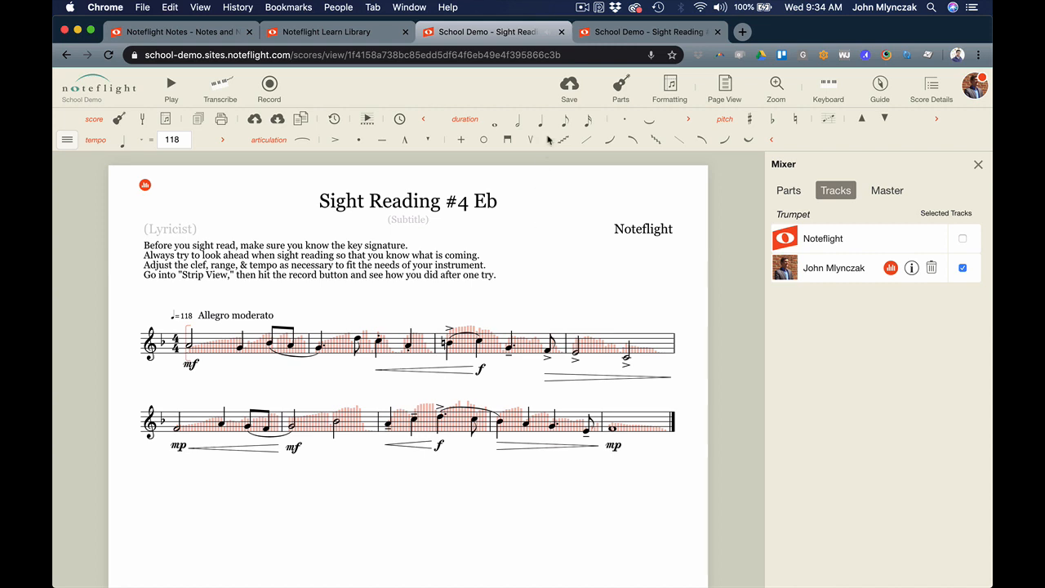
Save the score with only the recorded track selected, and save a copy of it
left_click(579, 95)
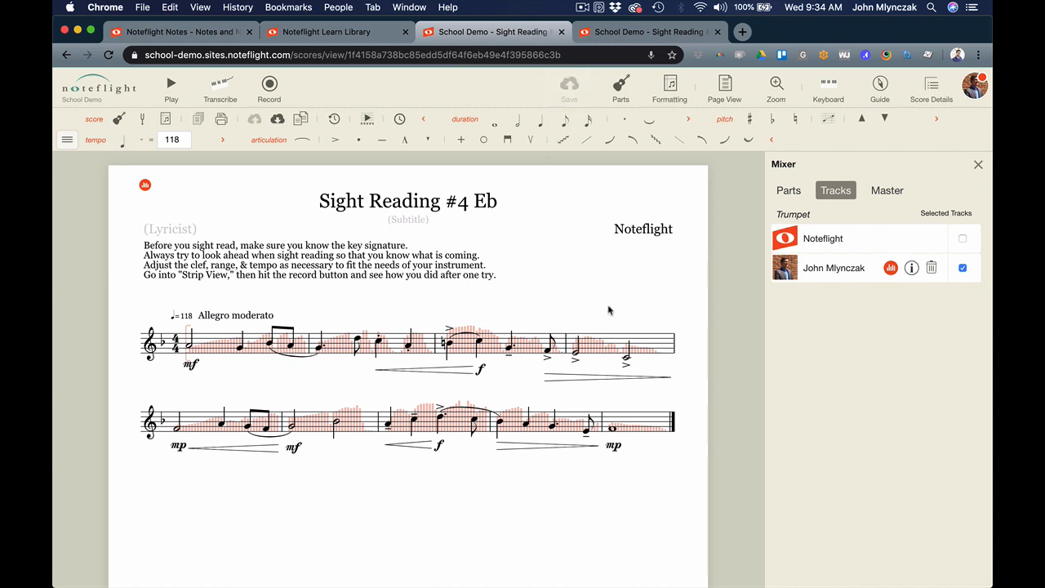
left_click(978, 165)
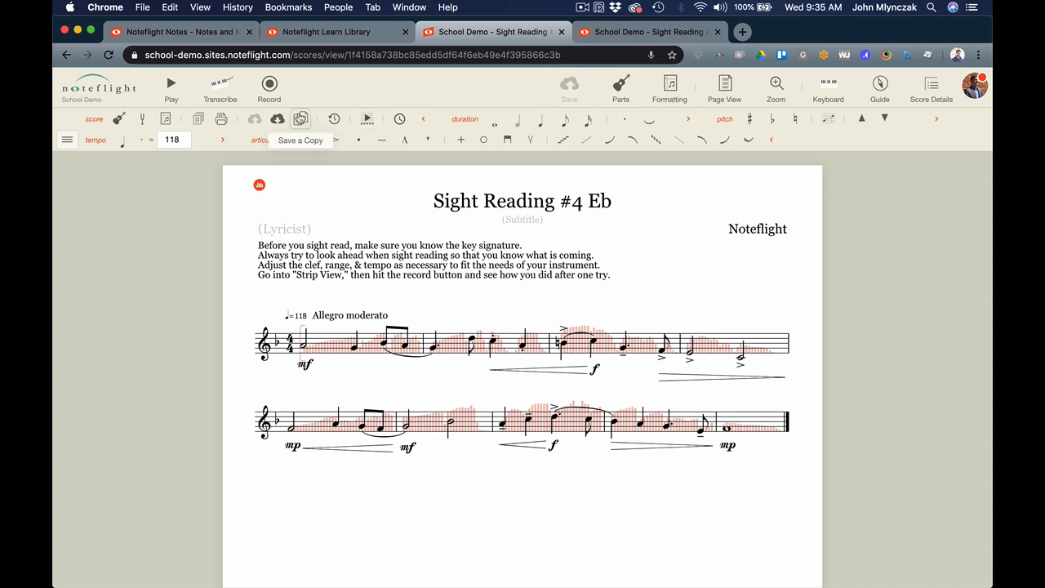
left_click(300, 119)
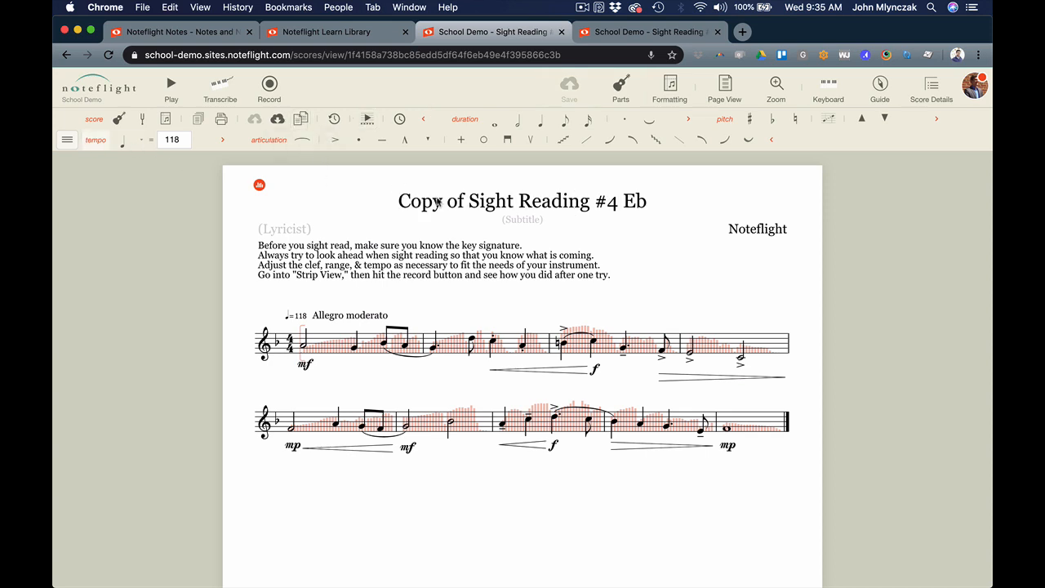
key("super+w")
Remove the "b" from the end of the copy's title so it ends in "#4 E"
left_click(640, 215)
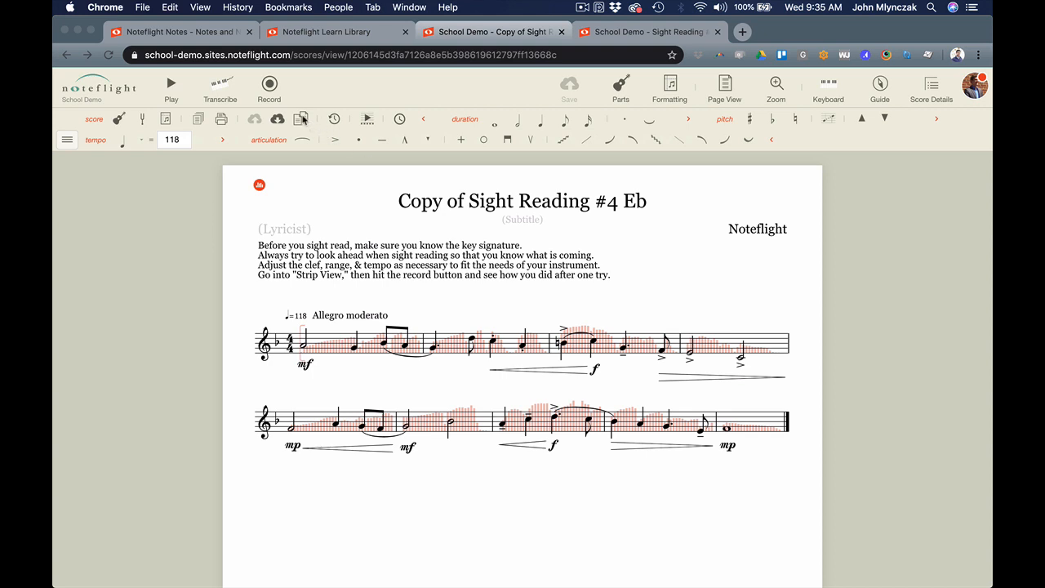
left_click(629, 203)
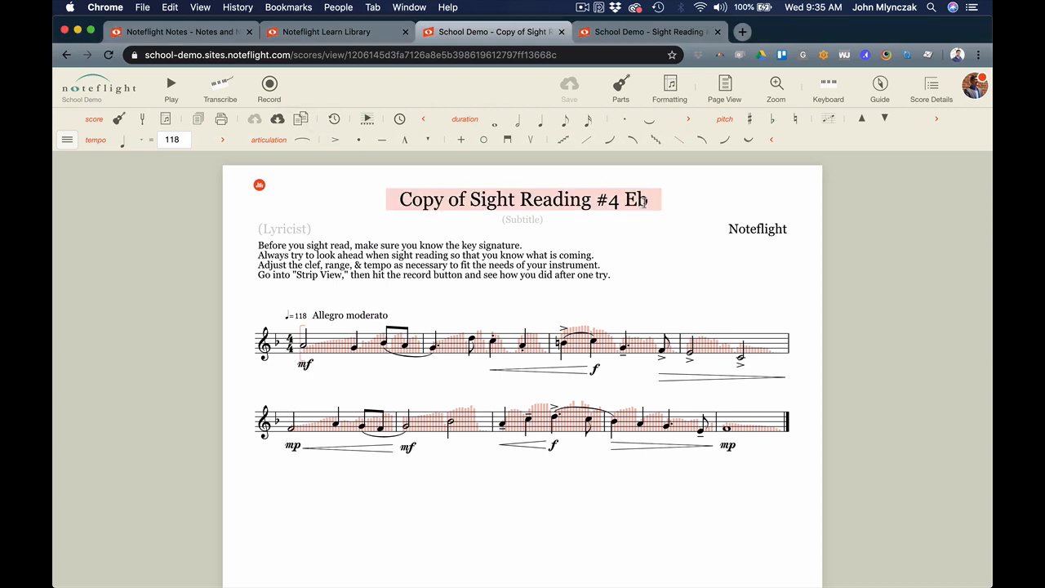
left_click(643, 201)
key("BackSpace")
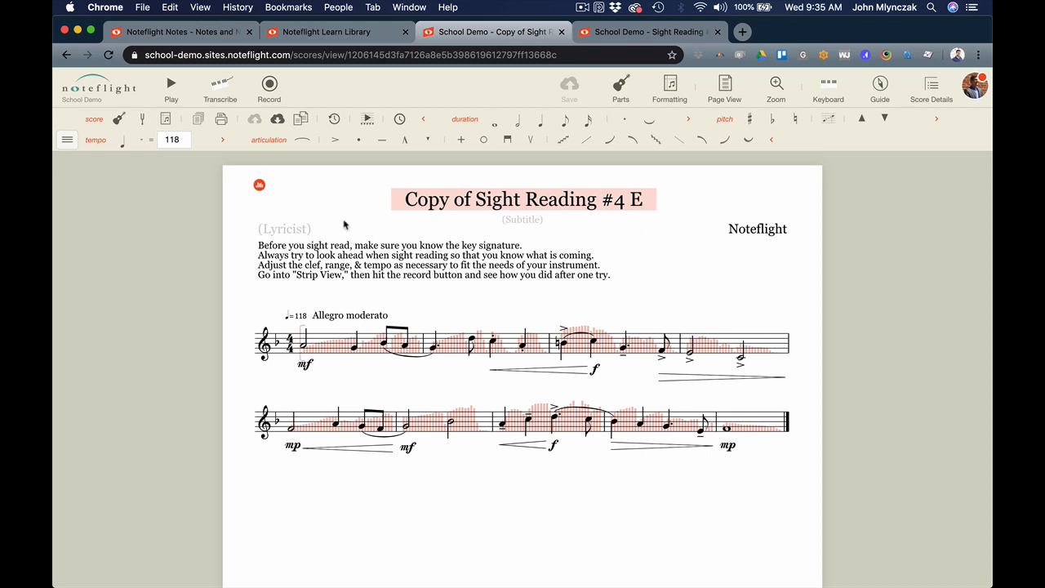
Delete the recorded Trumpet audio track from the copied score and save it
left_click(269, 85)
left_click(930, 249)
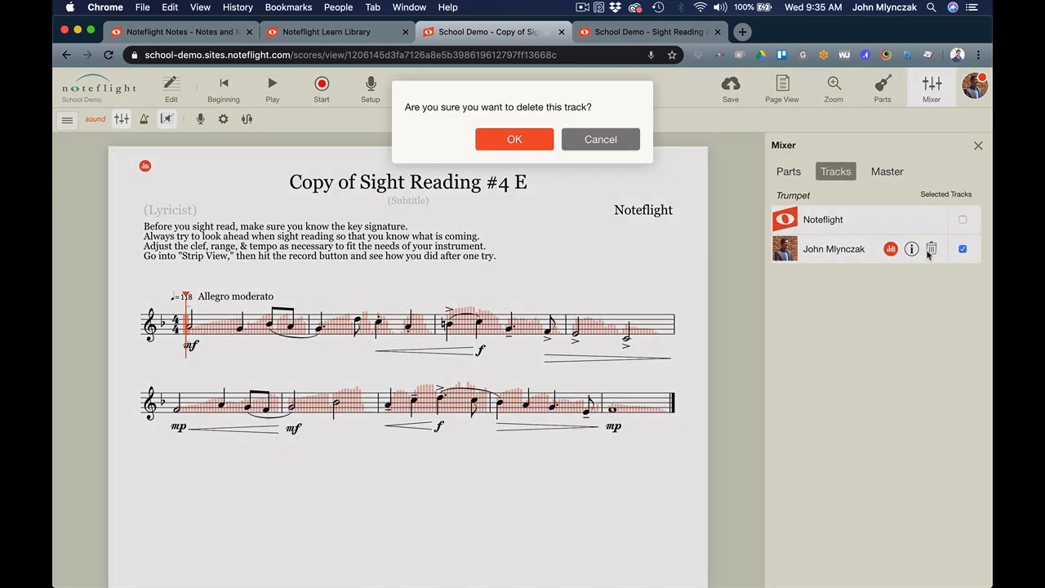
left_click(516, 139)
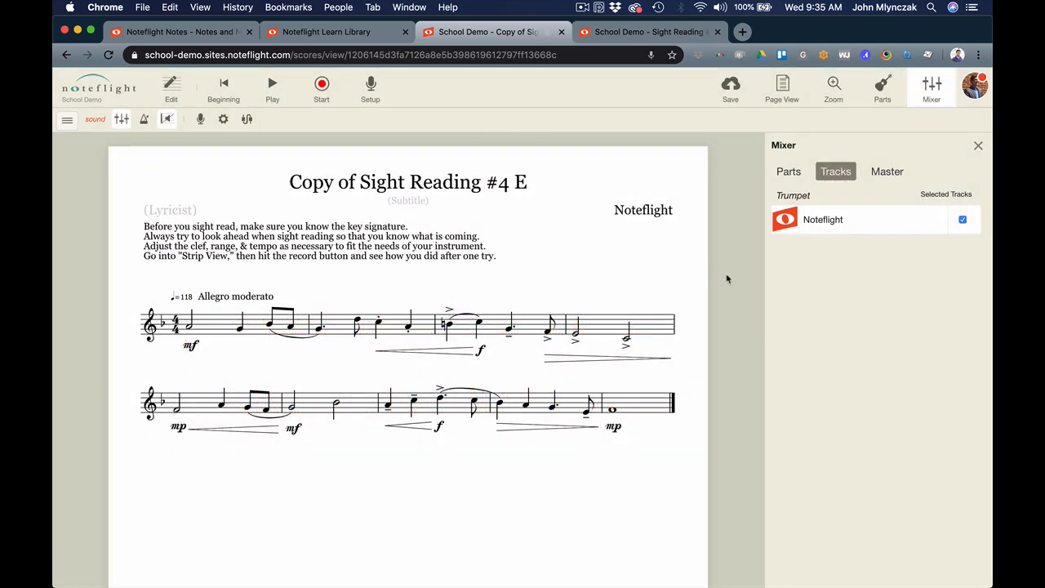
left_click(730, 85)
left_click(978, 145)
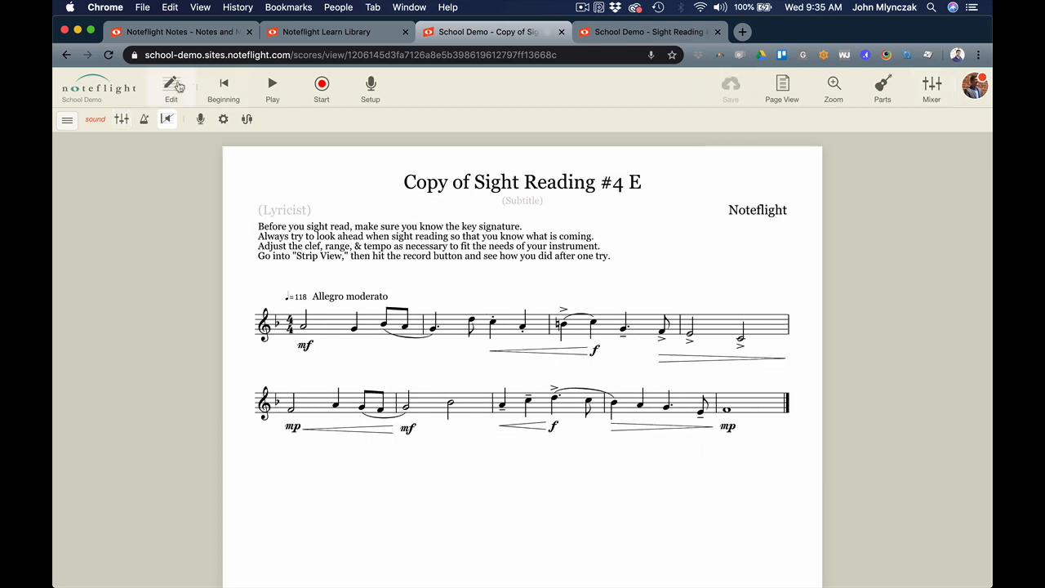
Return to editing the score and remove "Copy of" from the title, leaving "Sight Reading #4 E"
left_click(178, 87)
left_click(475, 204)
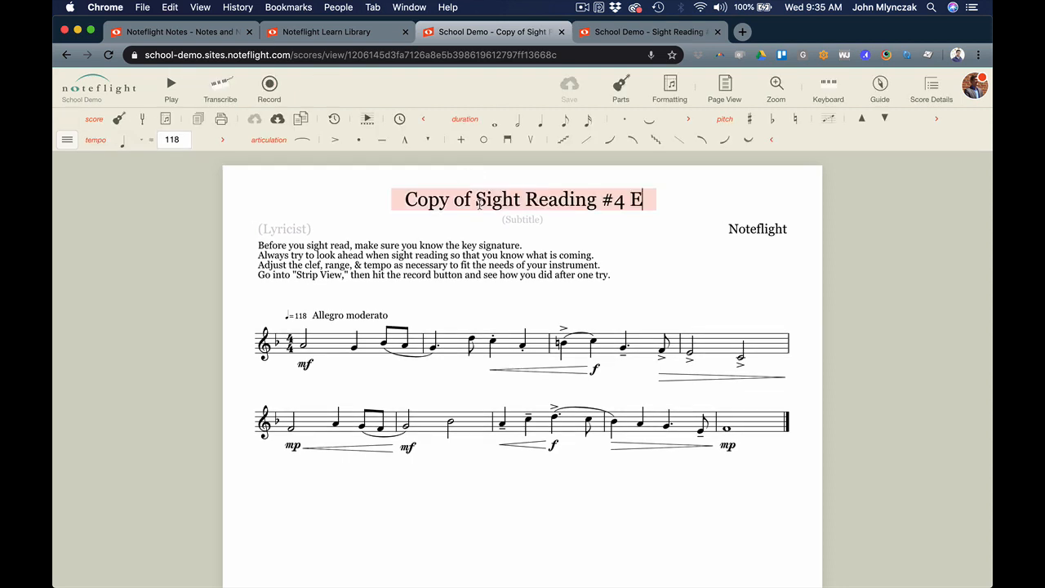
key("BackSpace")
key("BackSpace")
key("BackSpace")
key("BackSpace")
key("BackSpace")
key("BackSpace")
key("BackSpace")
key("BackSpace")
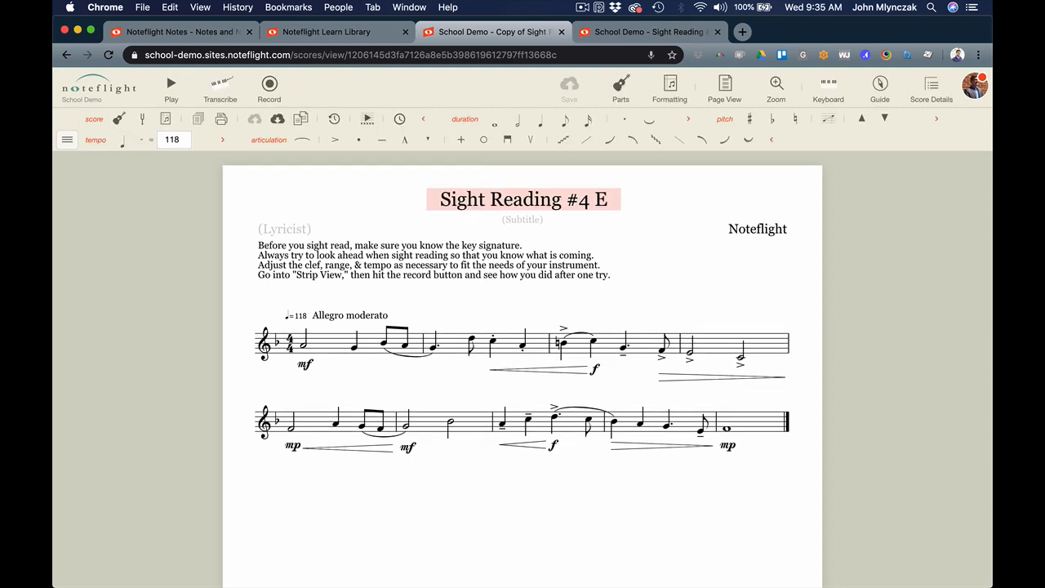
left_click(626, 202)
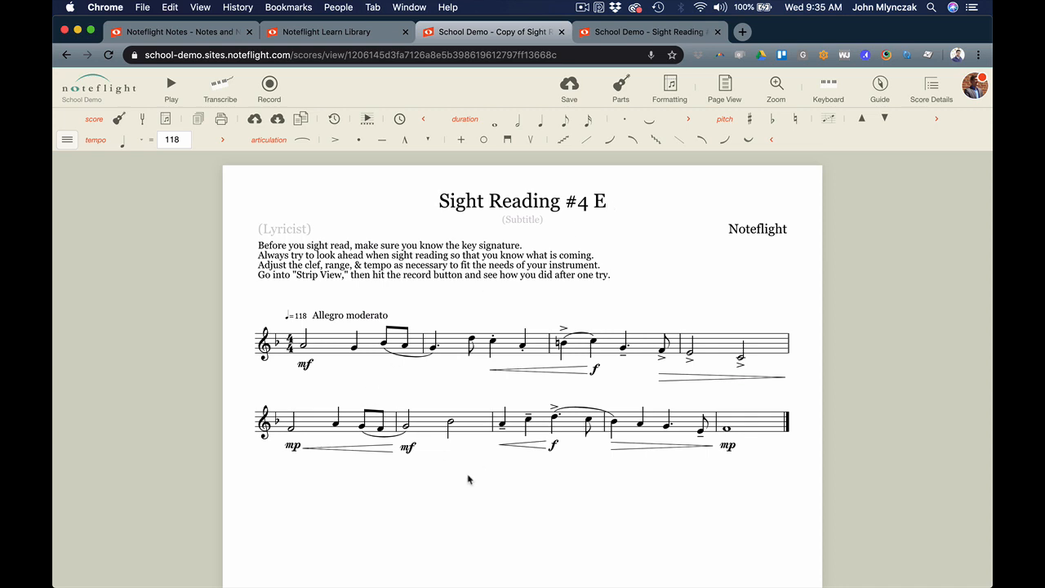
Transpose all the notes up a minor 2nd, changing the key signatures along with them
key("super+a")
left_click(435, 483)
key("super+a")
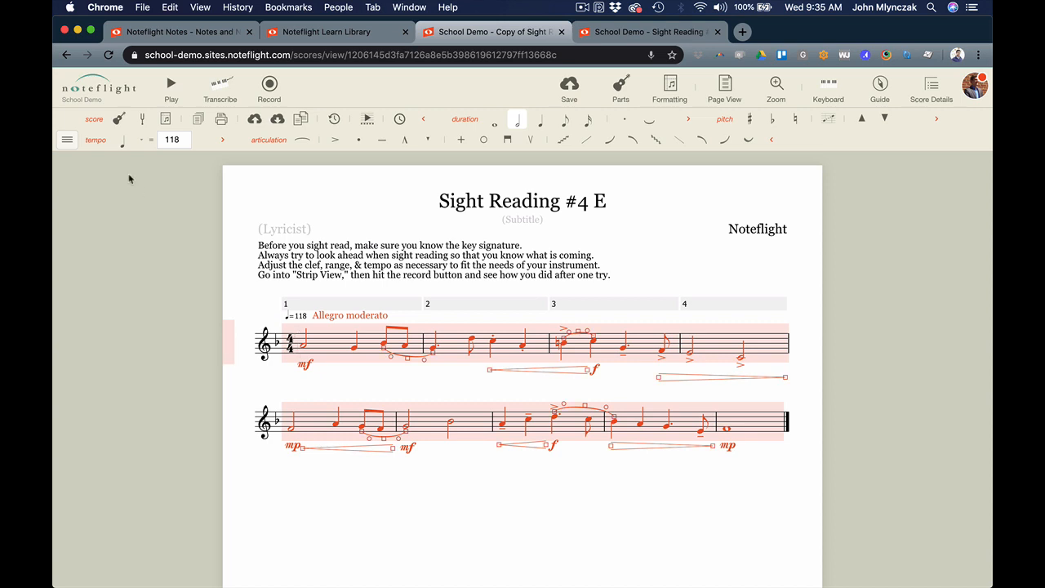
left_click(67, 140)
mouse_move(85, 225)
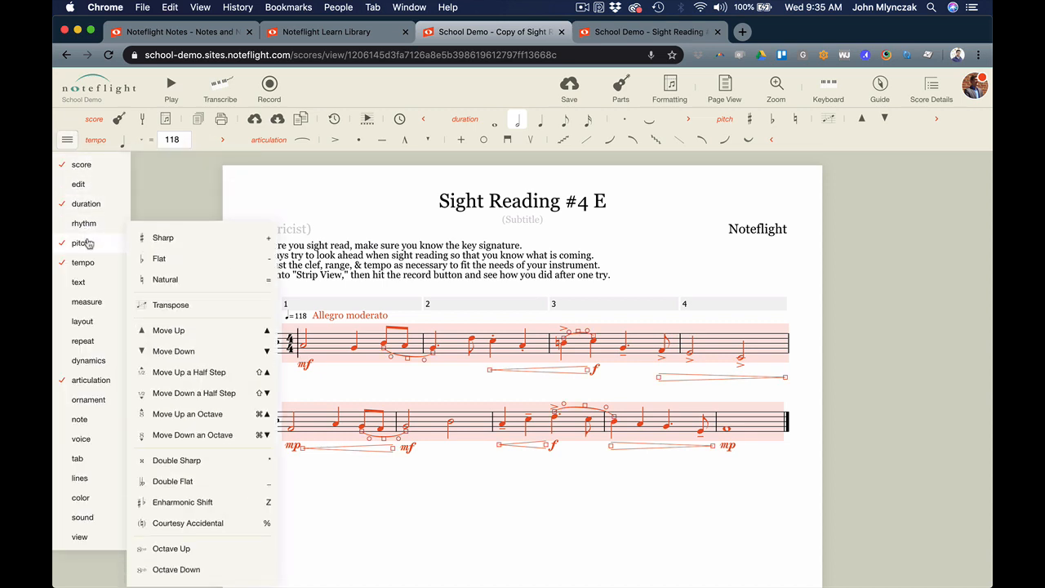
left_click(180, 305)
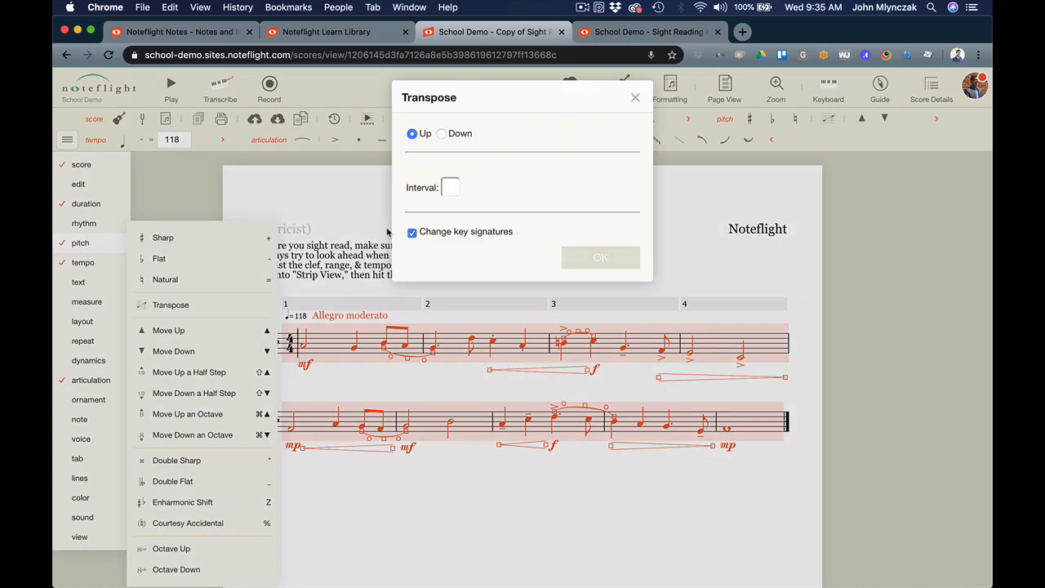
type("2")
left_click(493, 210)
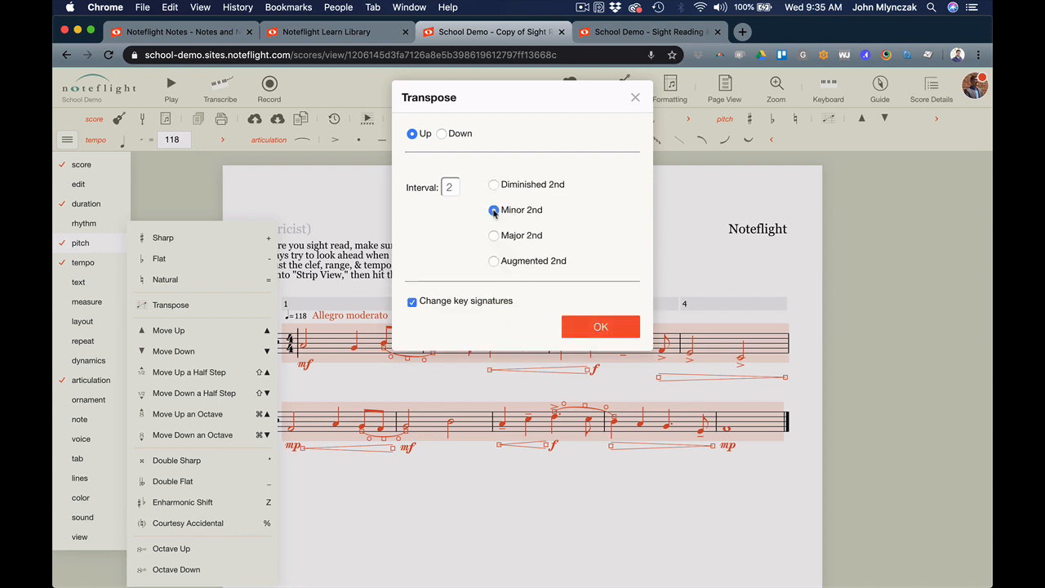
left_click(600, 328)
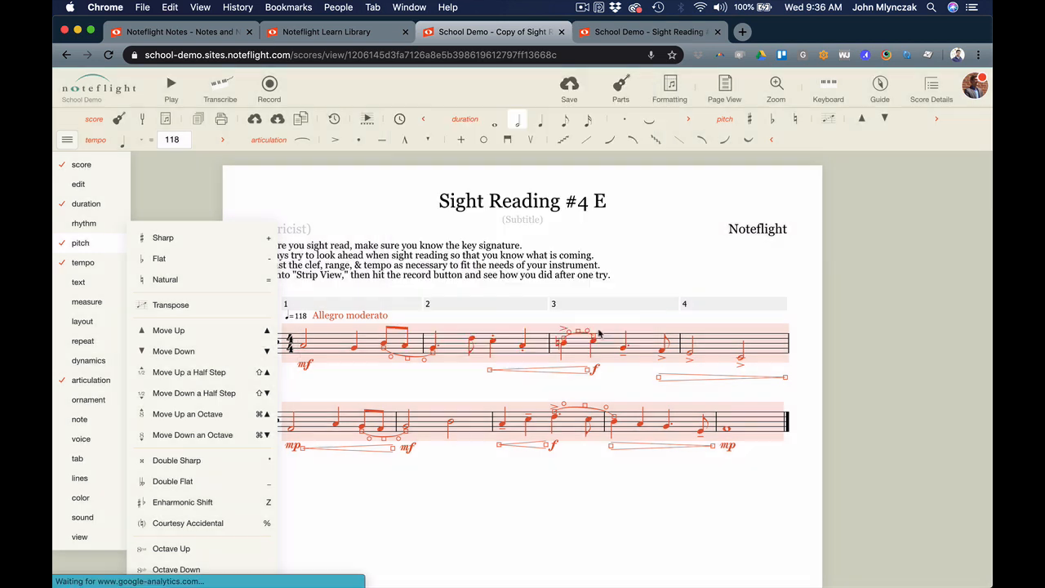
mouse_move(112, 157)
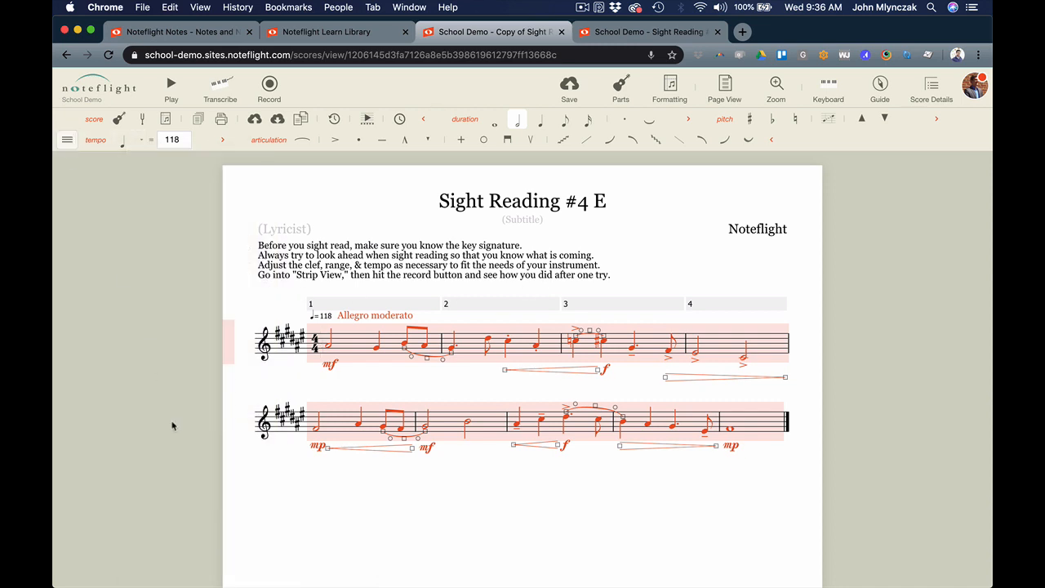
left_click(368, 521)
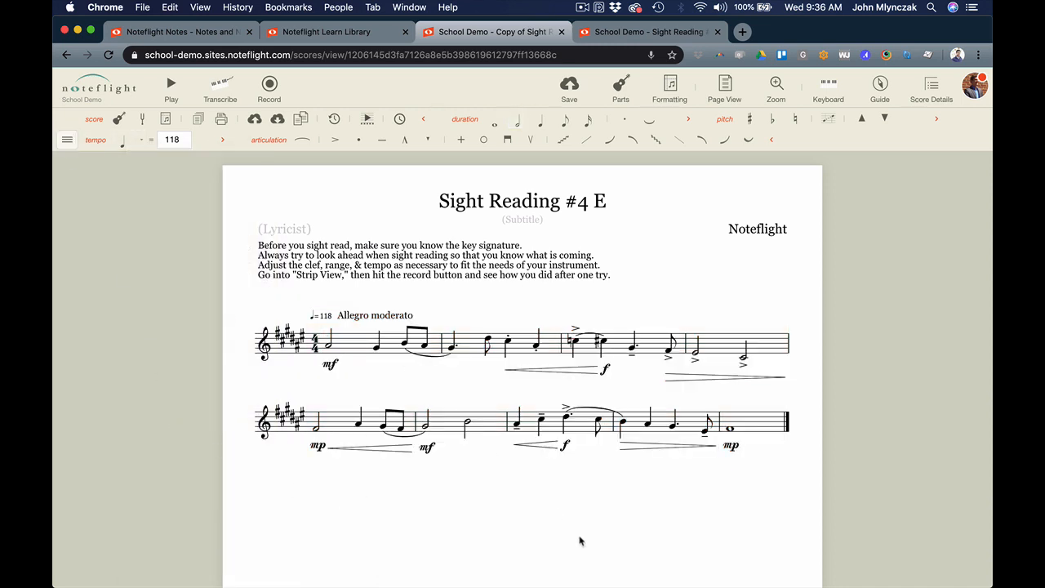
Save the transposed score, record and save a Trumpet performance of it, and briefly play back the opening of the recording
left_click(569, 93)
left_click(270, 88)
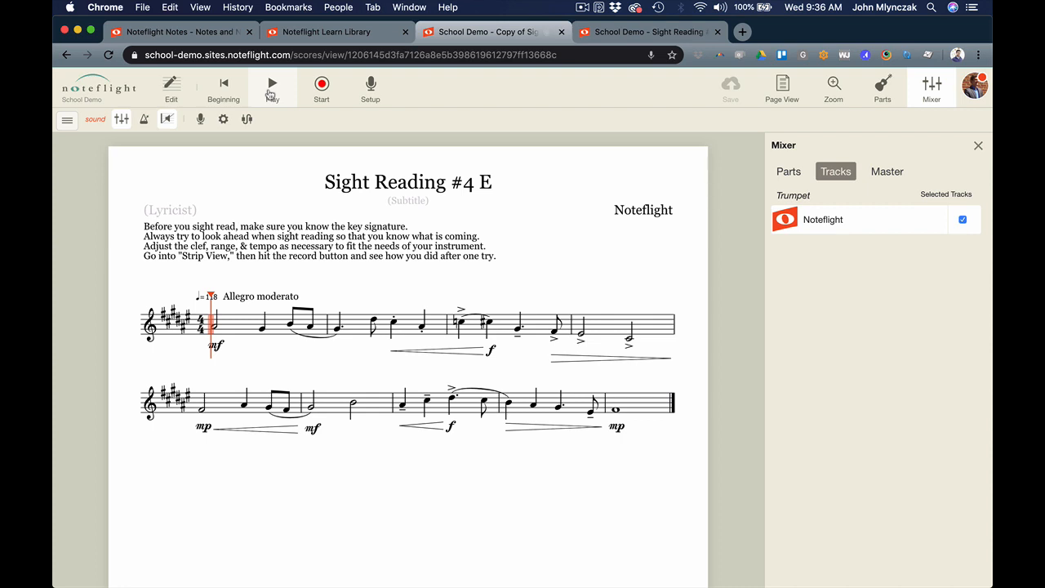
left_click(325, 95)
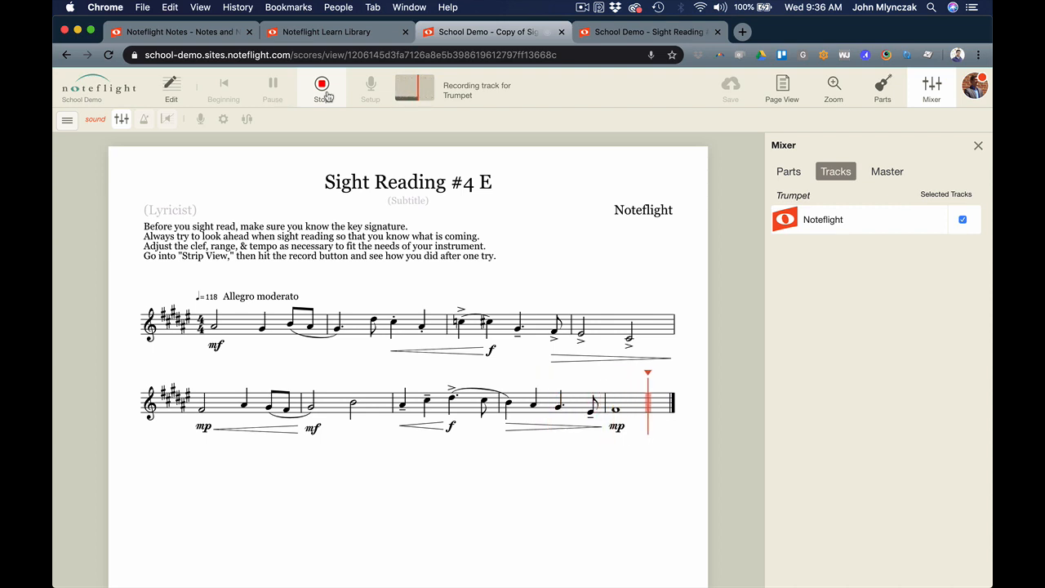
left_click(323, 90)
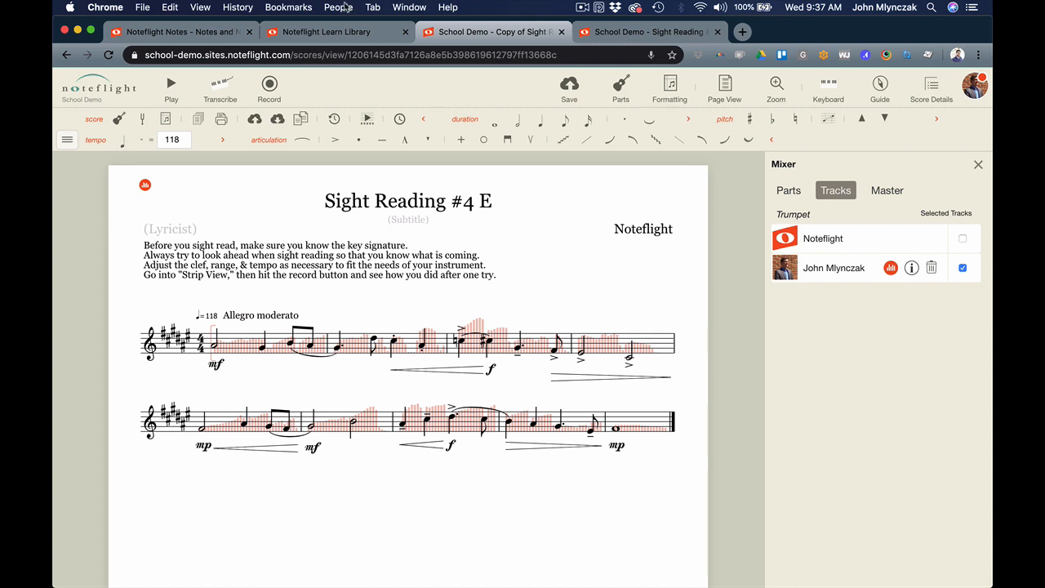
left_click(569, 93)
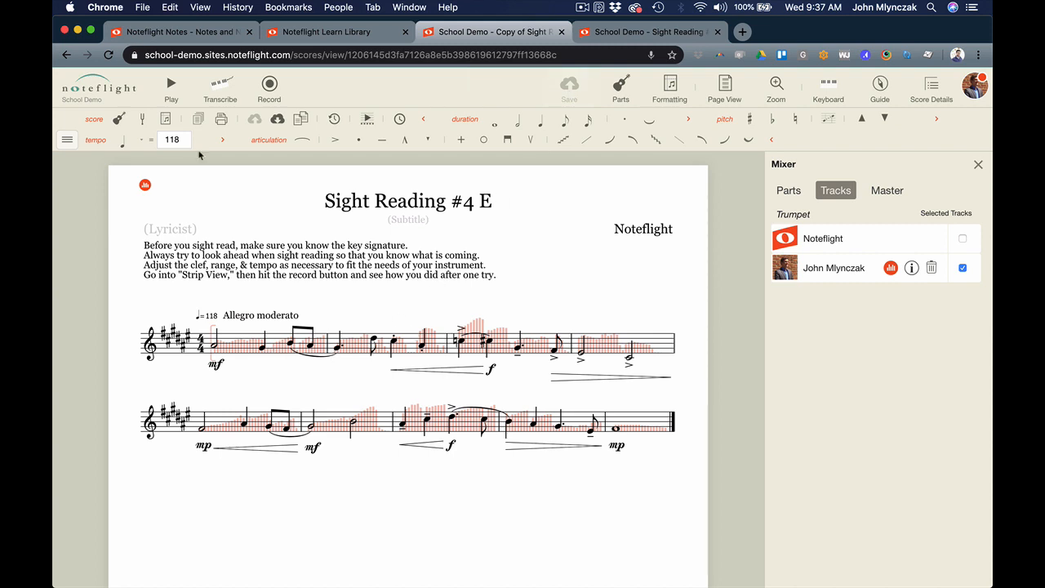
left_click(171, 88)
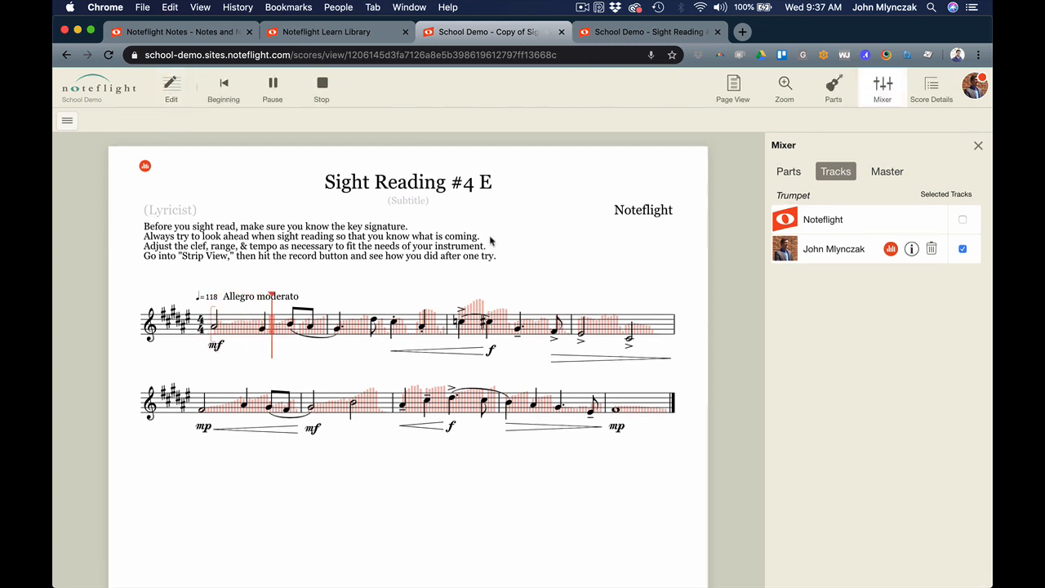
left_click(320, 89)
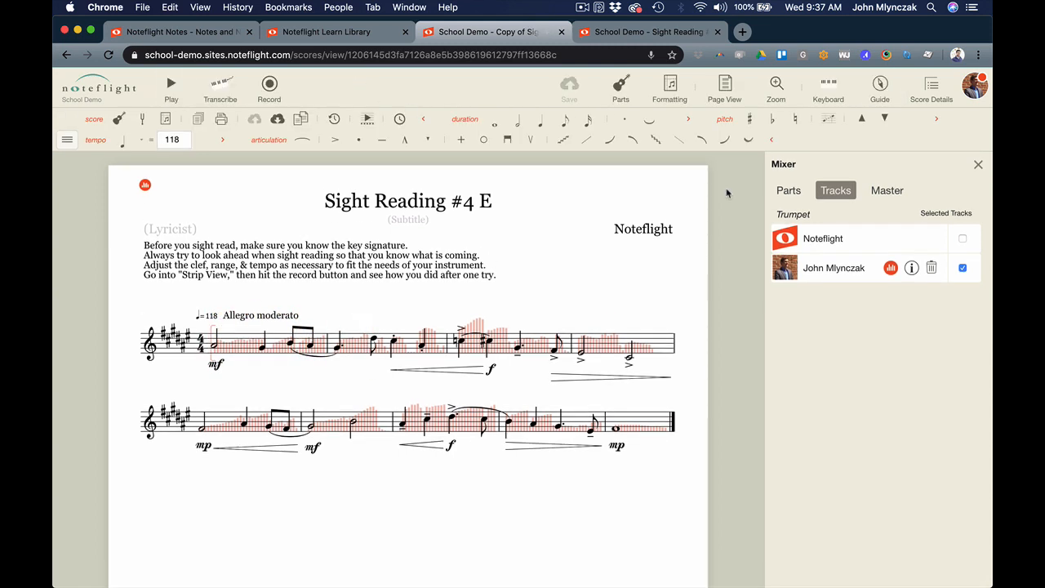
Close the mixer and make a copy of the score
left_click(979, 166)
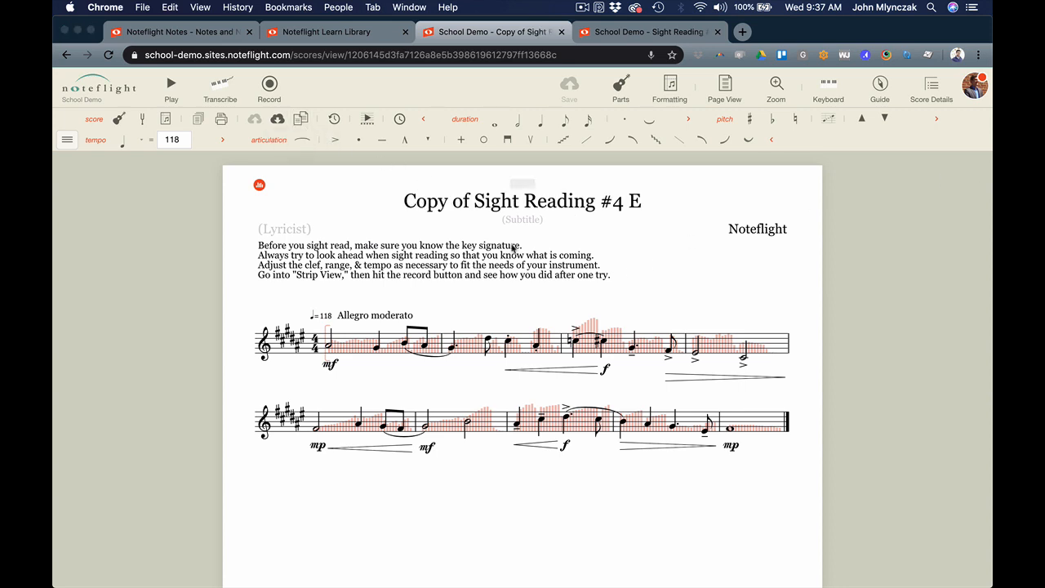
key("super+r")
left_click(628, 214)
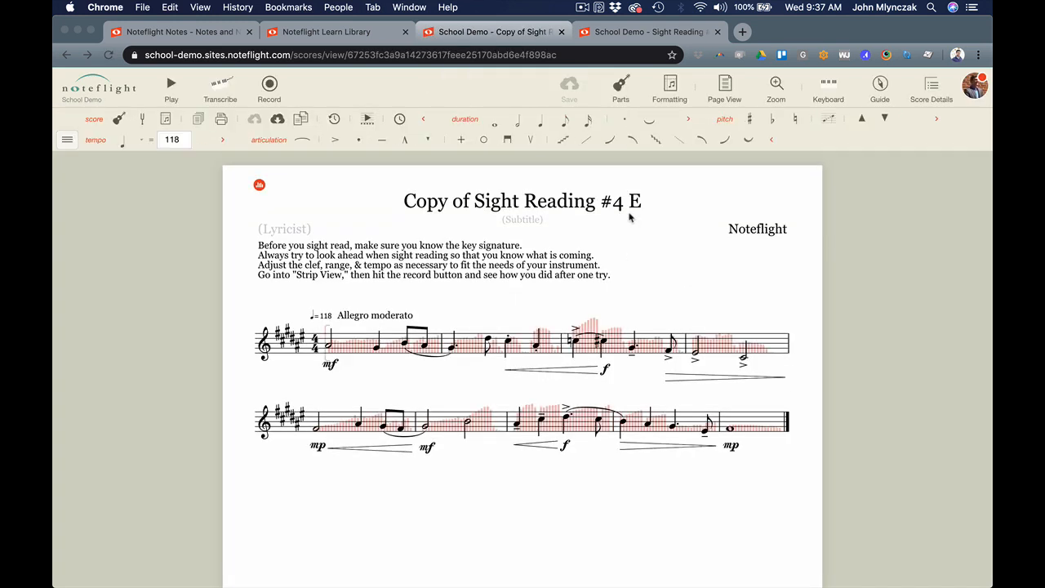
Replace the "E" at the end of the copy's title with "F#"
left_click(639, 208)
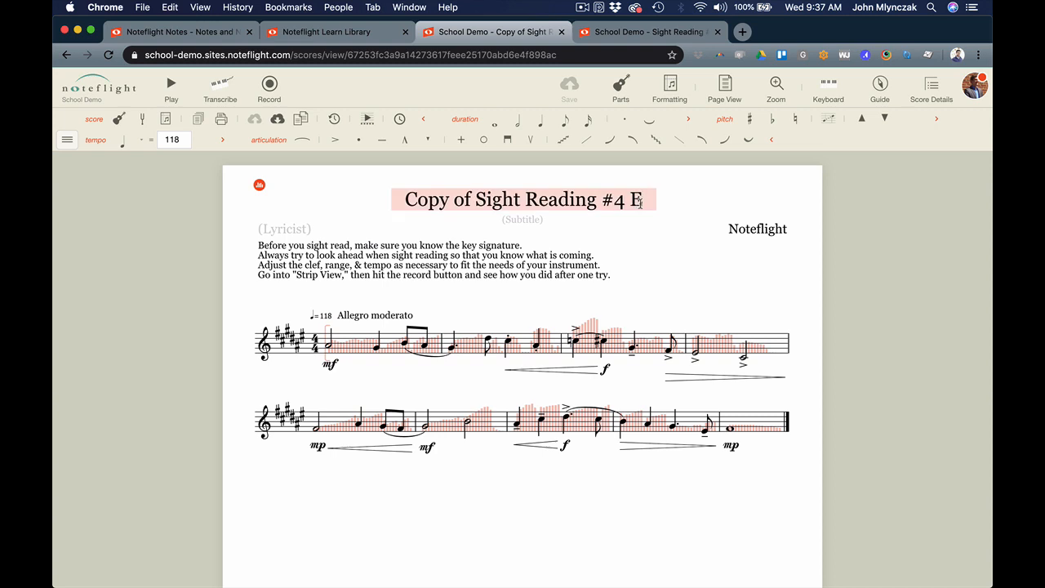
key("BackSpace")
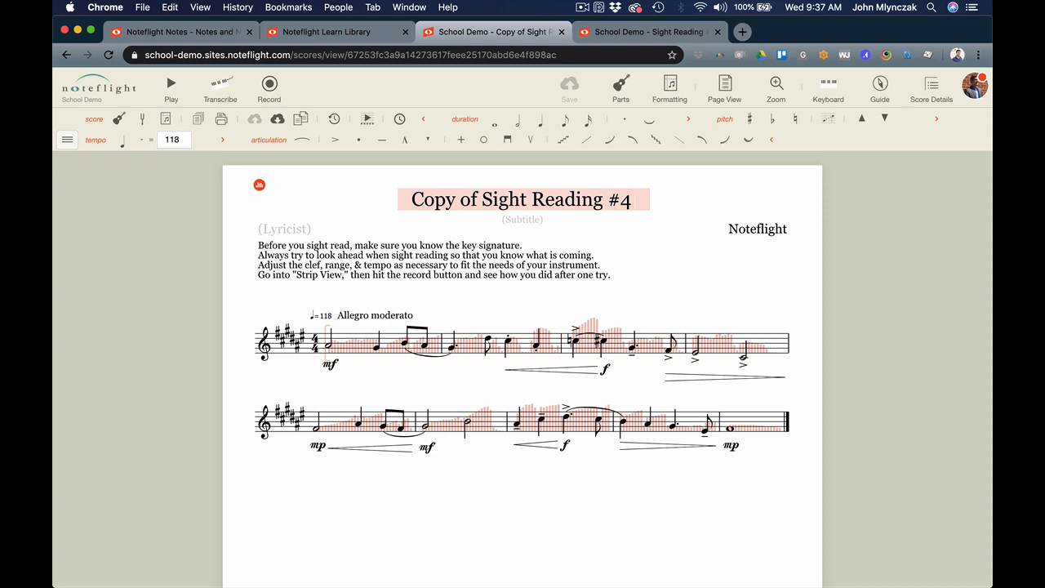
type("F#")
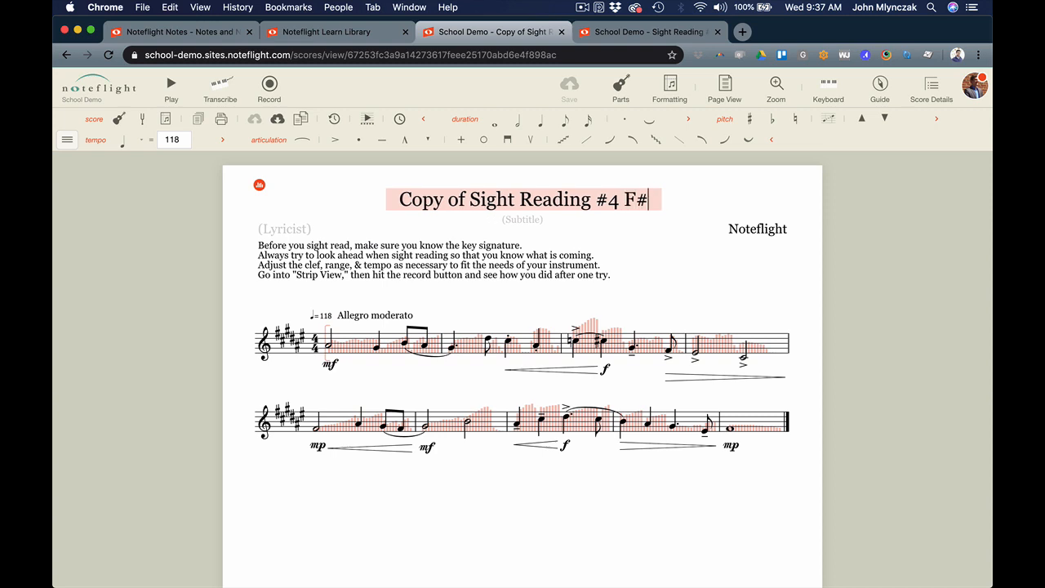
key("Return")
Remove "Copy of" from the title, leaving "Sight Reading #4 F#", and save the score
left_click(467, 203)
key("BackSpace")
key("BackSpace")
key("BackSpace")
key("BackSpace")
key("BackSpace")
key("BackSpace")
key("BackSpace")
key("BackSpace")
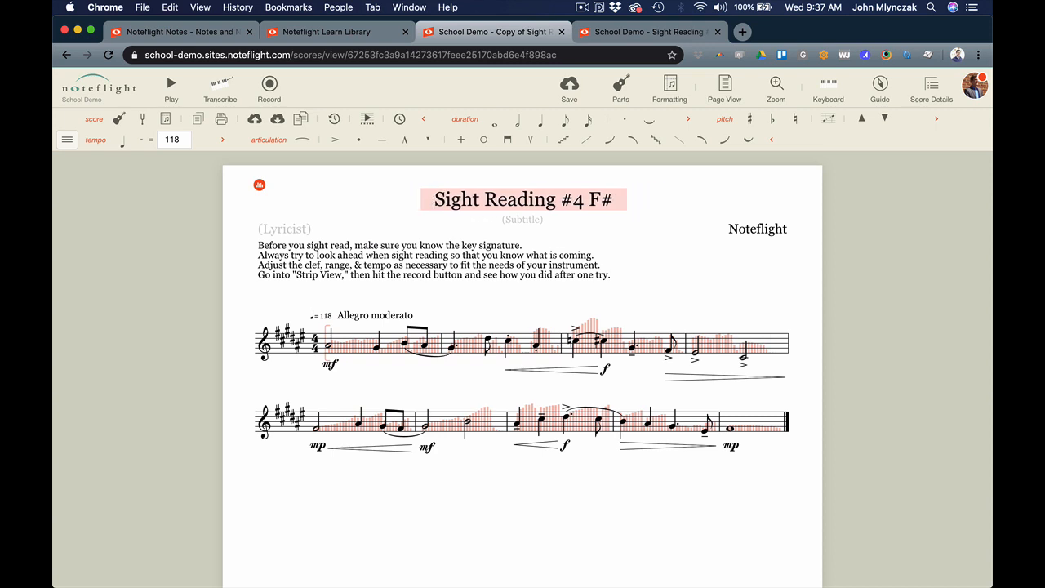
key("Return")
left_click(569, 86)
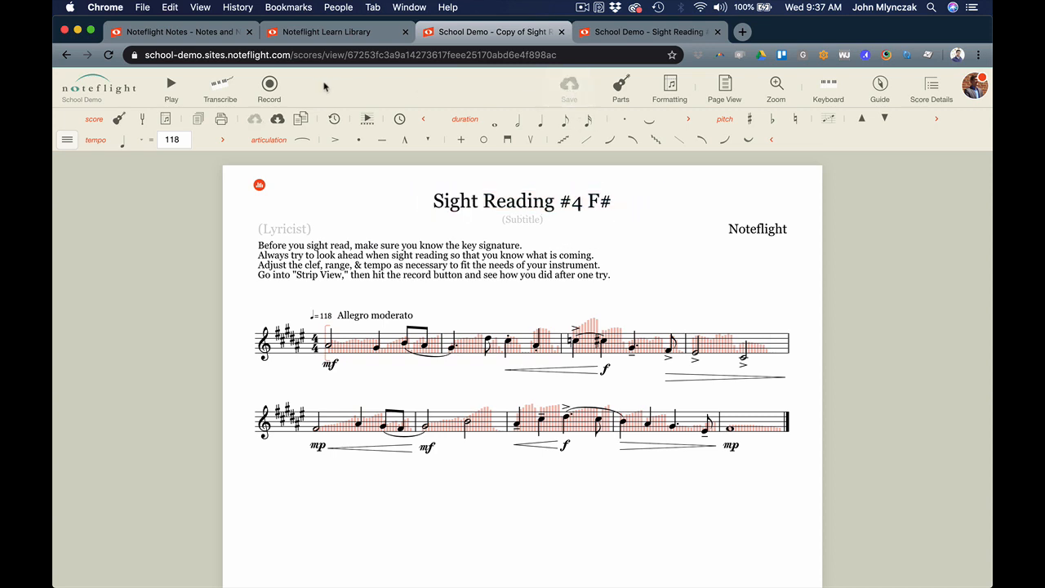
Delete the recorded Trumpet audio track from the F# score and return to editing the notation
left_click(278, 98)
left_click(932, 249)
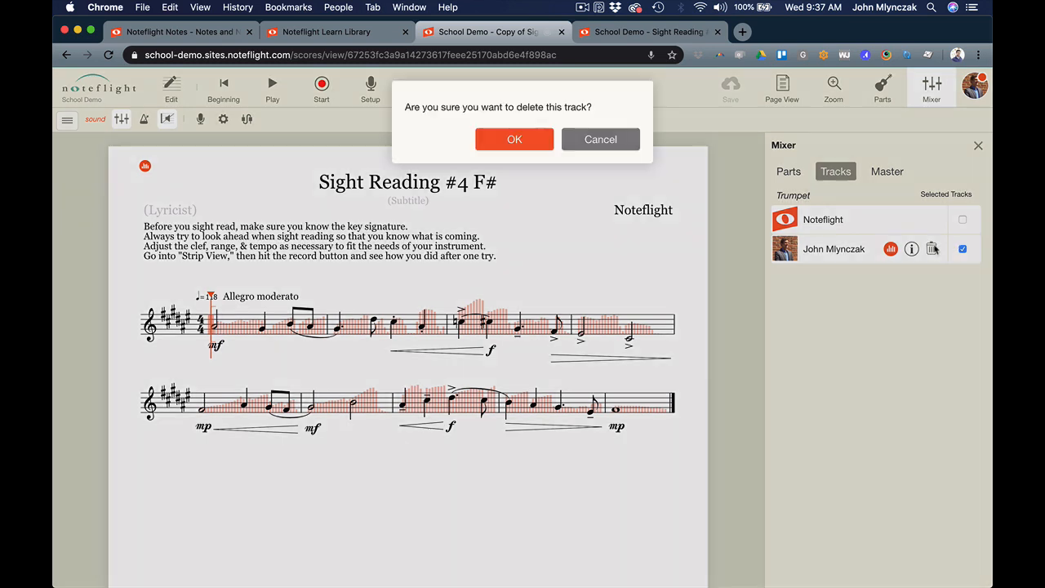
left_click(527, 141)
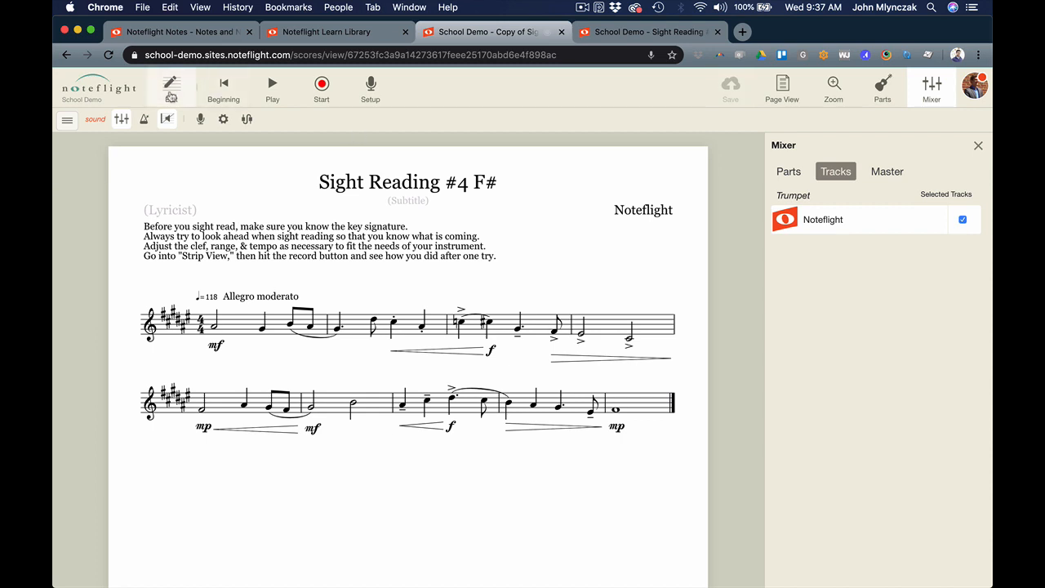
left_click(174, 90)
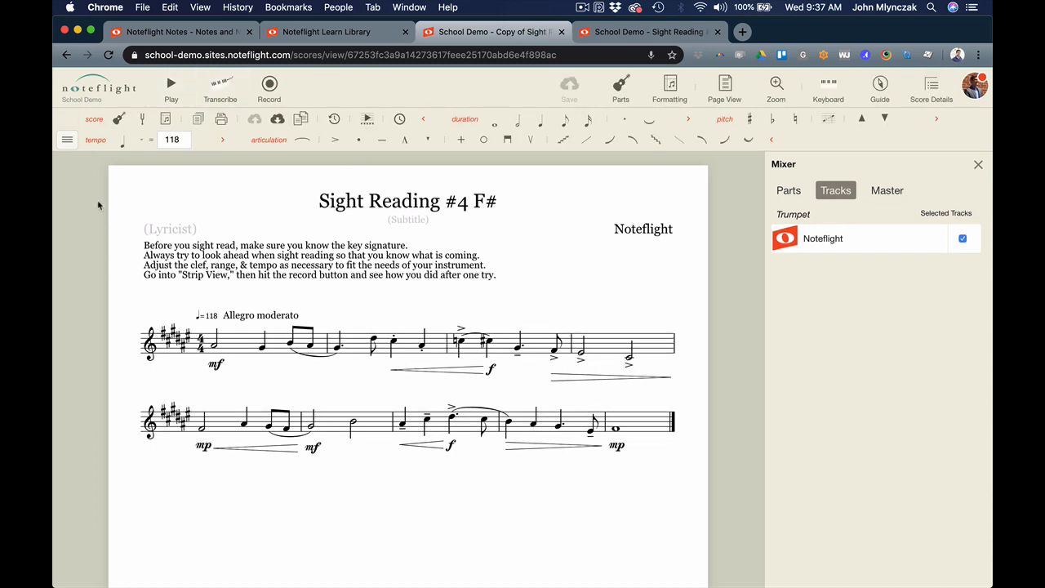
Transpose the whole Trumpet staff up a major 2nd, changing the key signatures along with it
left_click(120, 341)
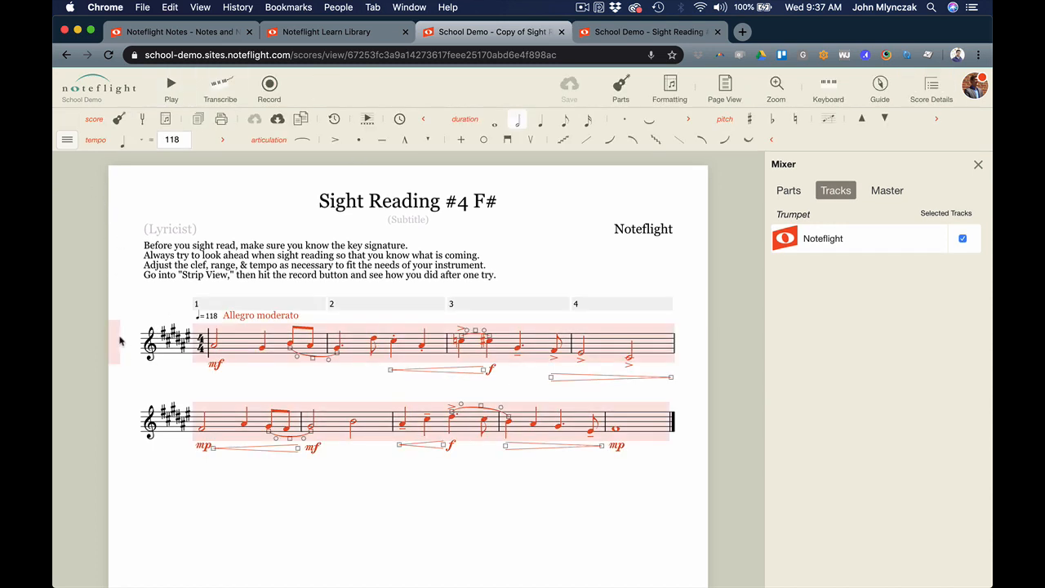
left_click(67, 140)
mouse_move(85, 232)
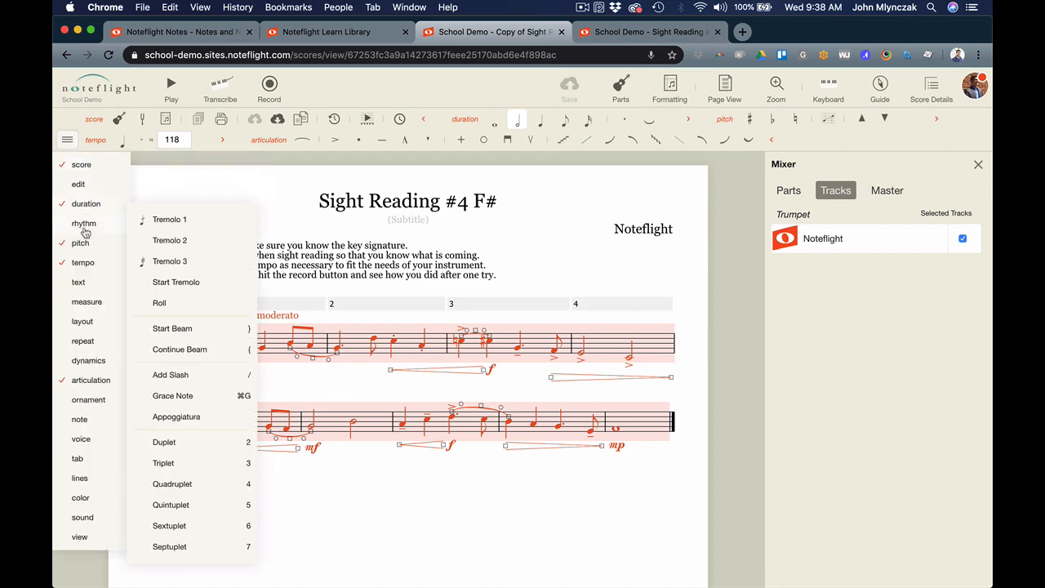
left_click(181, 305)
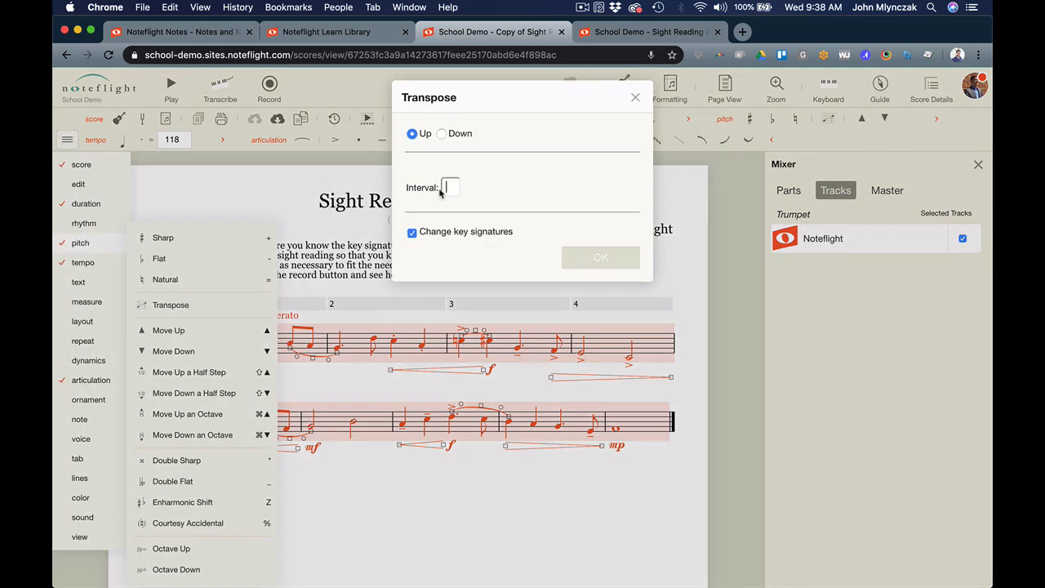
type("2")
left_click(493, 235)
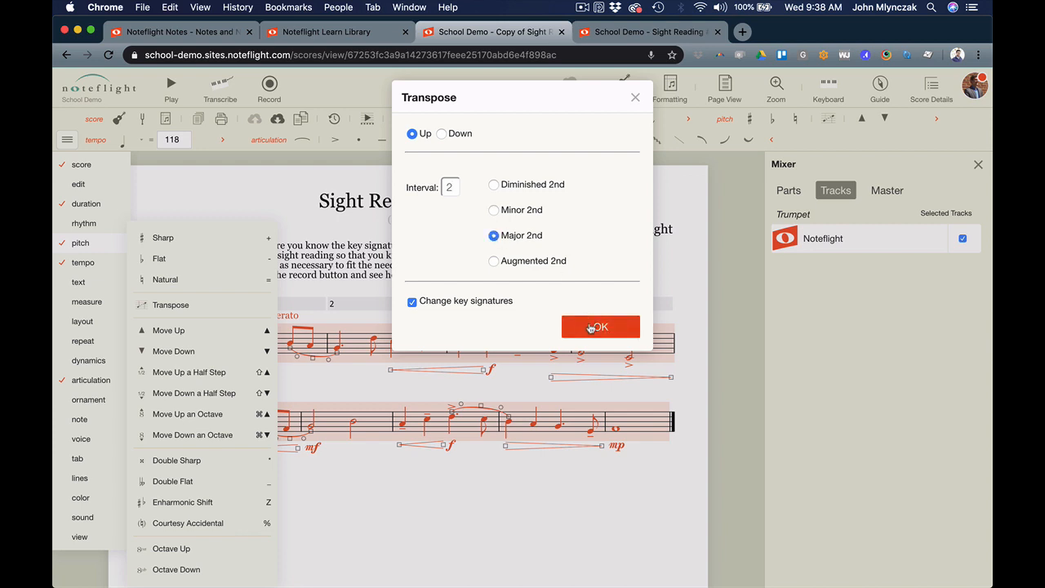
left_click(592, 327)
left_click(63, 140)
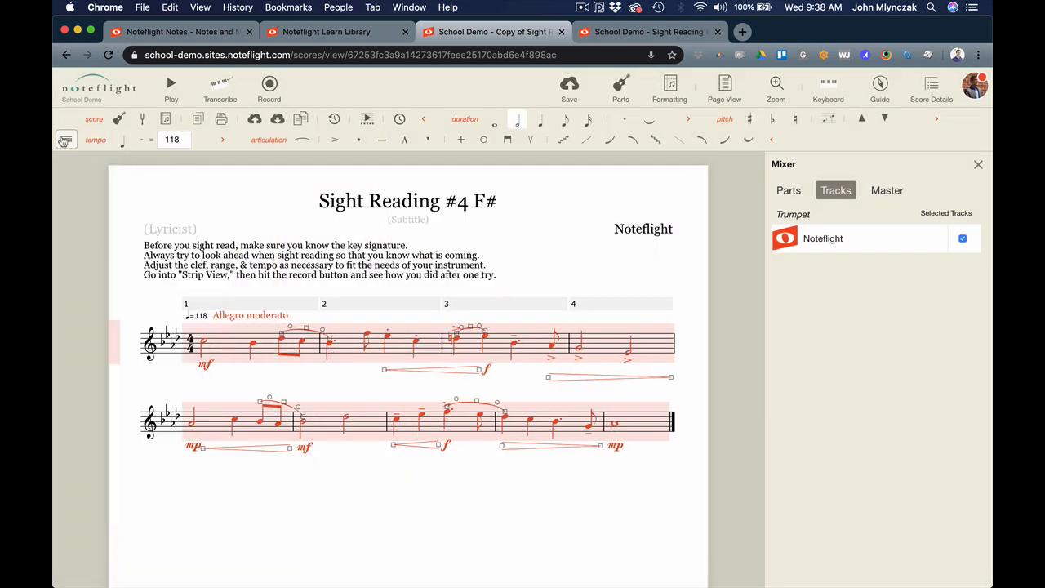
left_click(369, 483)
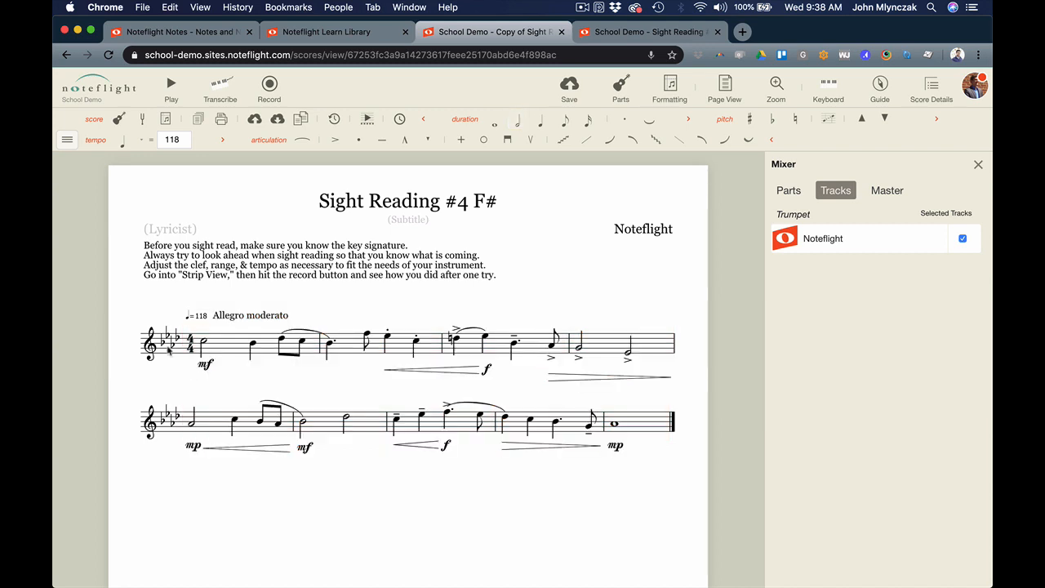
Check the score's key signature in concert pitch, and return to the transposed Trumpet notation
left_click(142, 121)
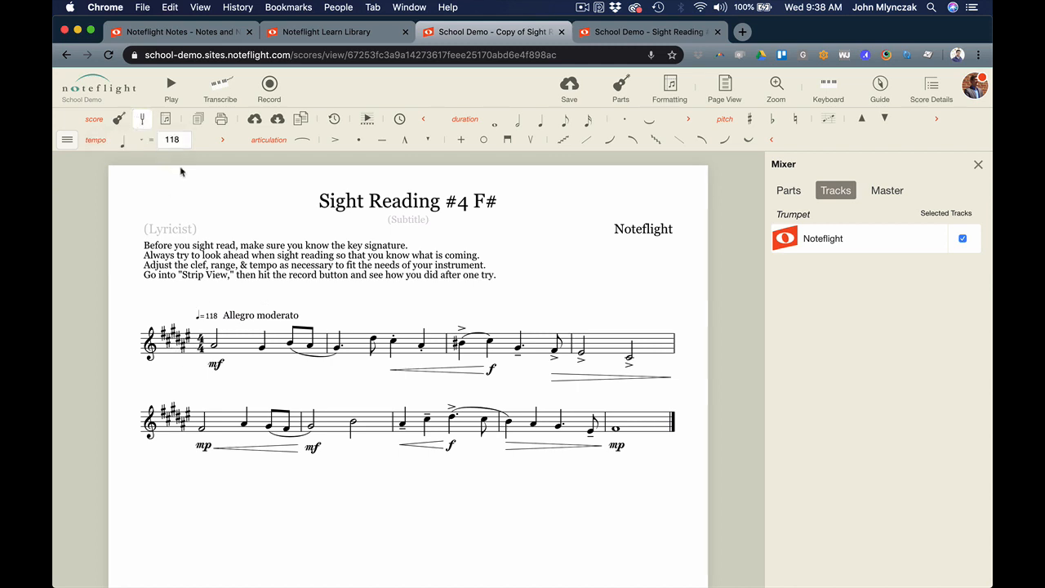
left_click(143, 124)
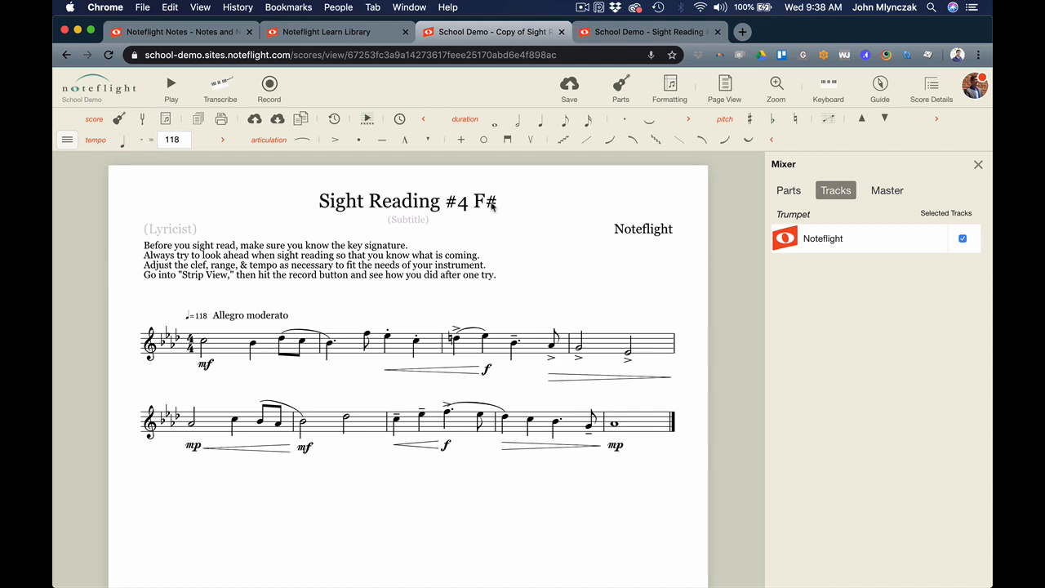
left_click(570, 307)
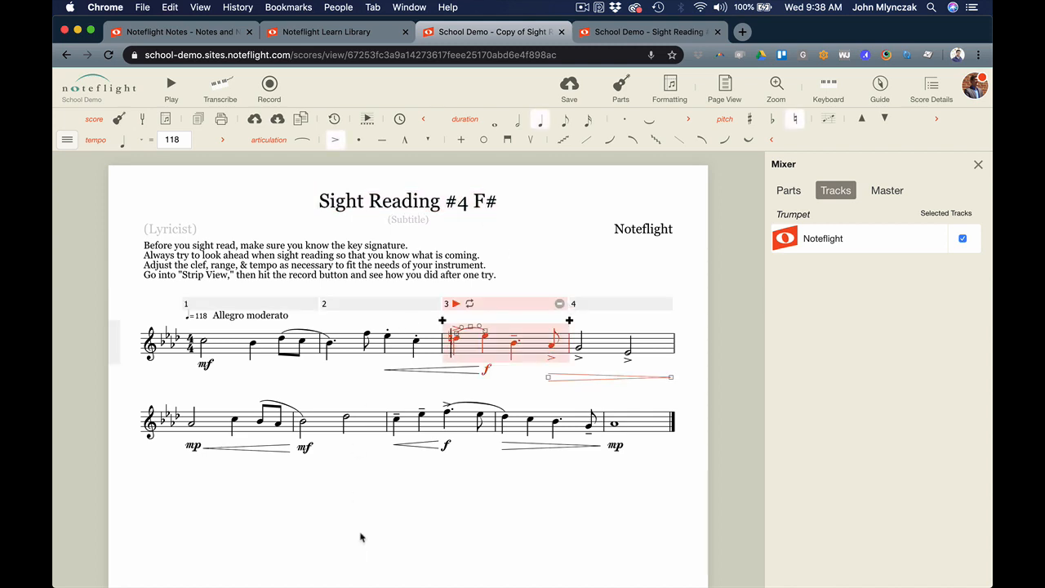
left_click(383, 496)
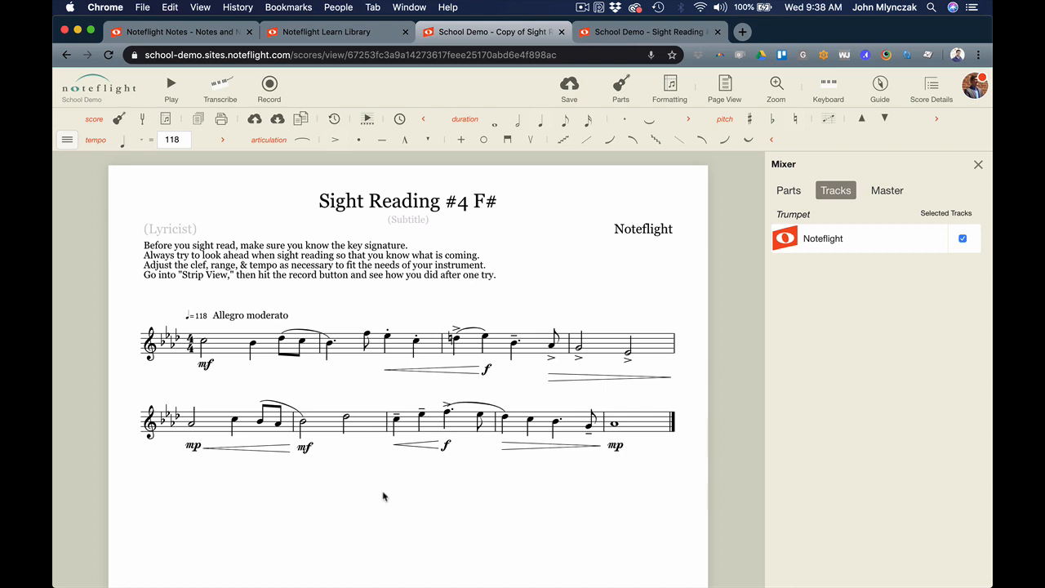
Save the F# score and start recording a Trumpet performance of it
left_click(563, 96)
left_click(269, 86)
left_click(324, 96)
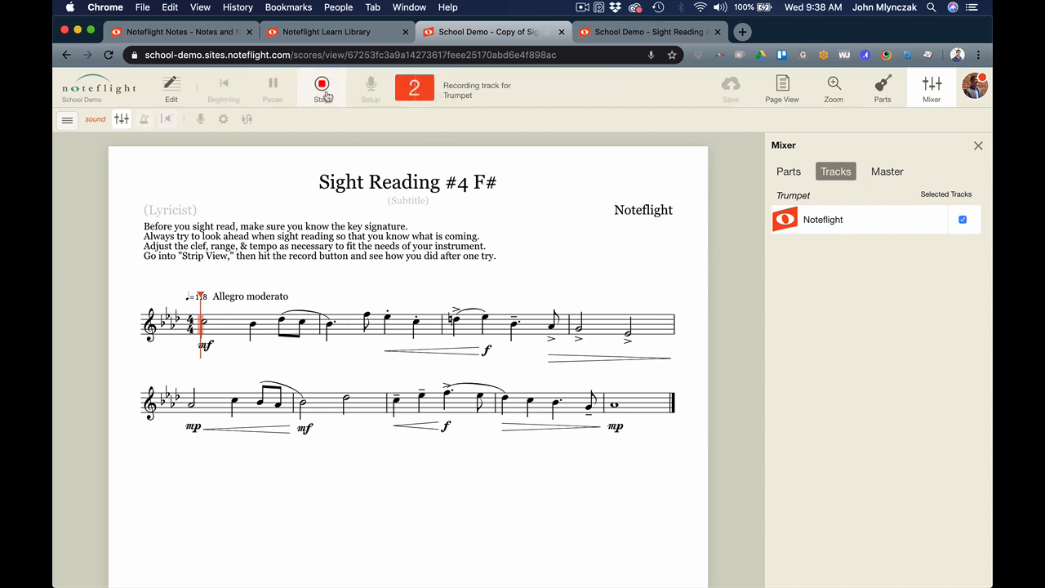